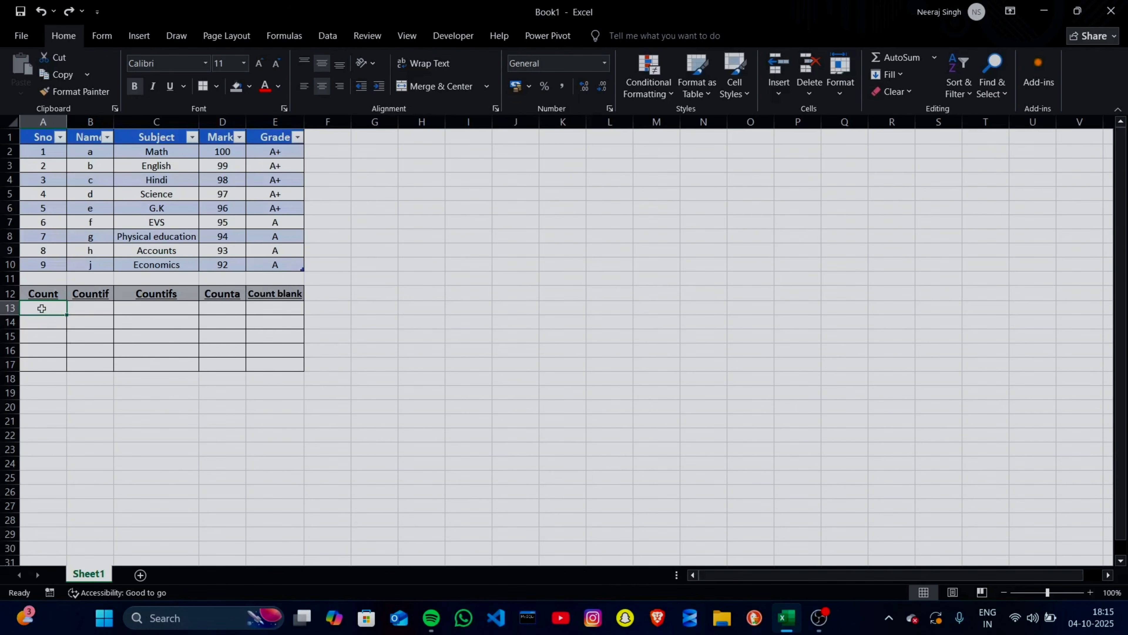
Enter a COUNT formula in A13 that counts the numbers in the table's Sno column, A2:A10
type("=c")
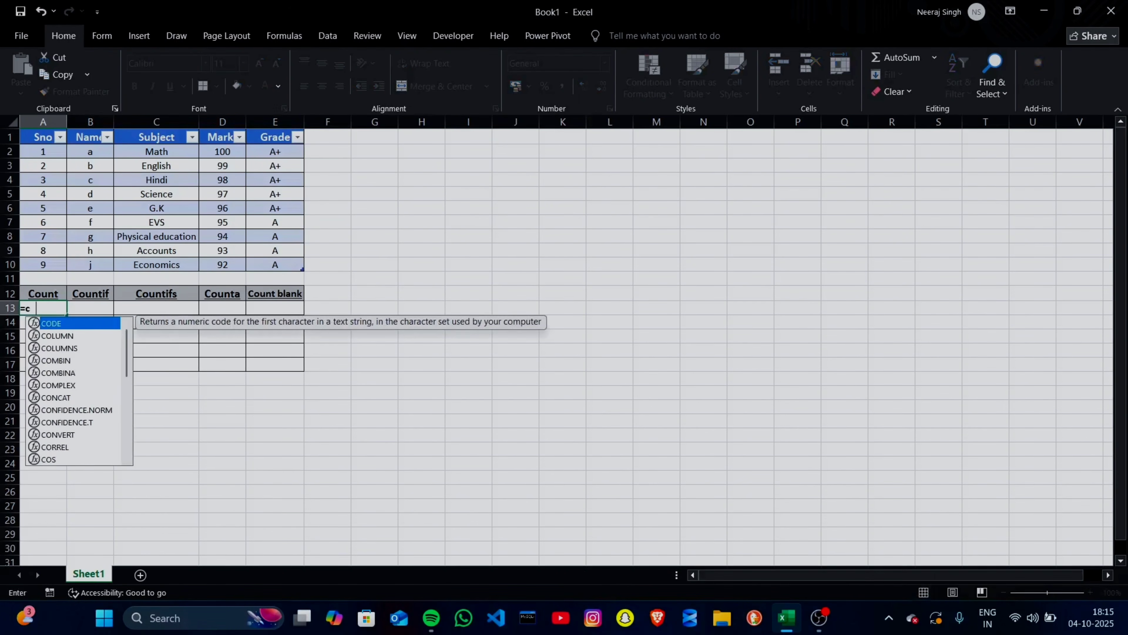
type("ount")
key("Tab")
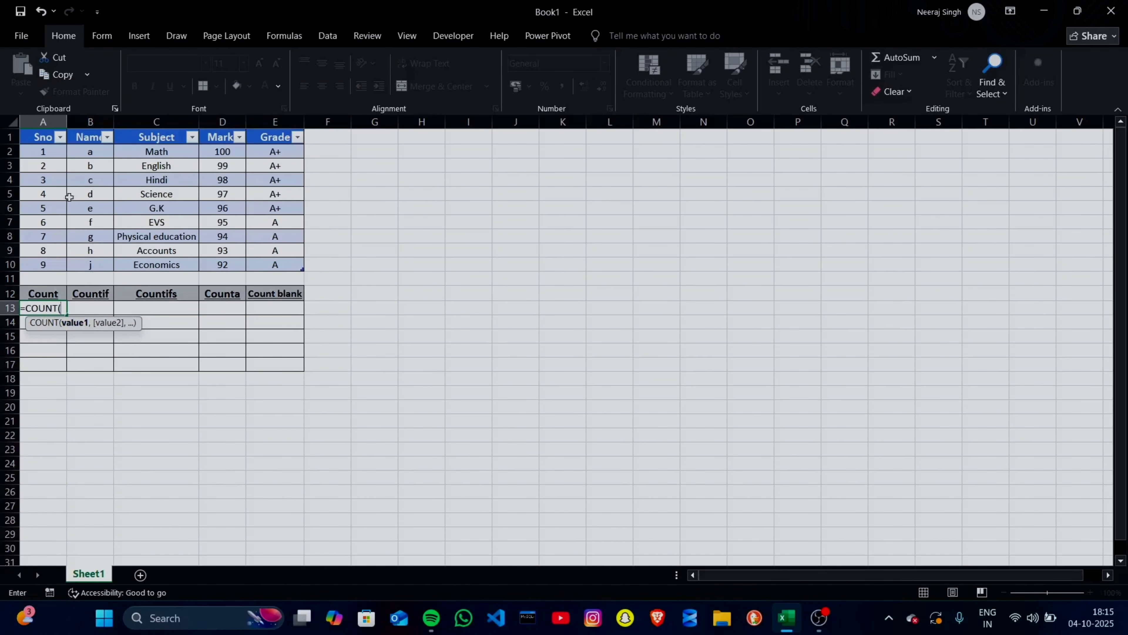
left_click_drag(52, 148, 50, 257)
key("Return")
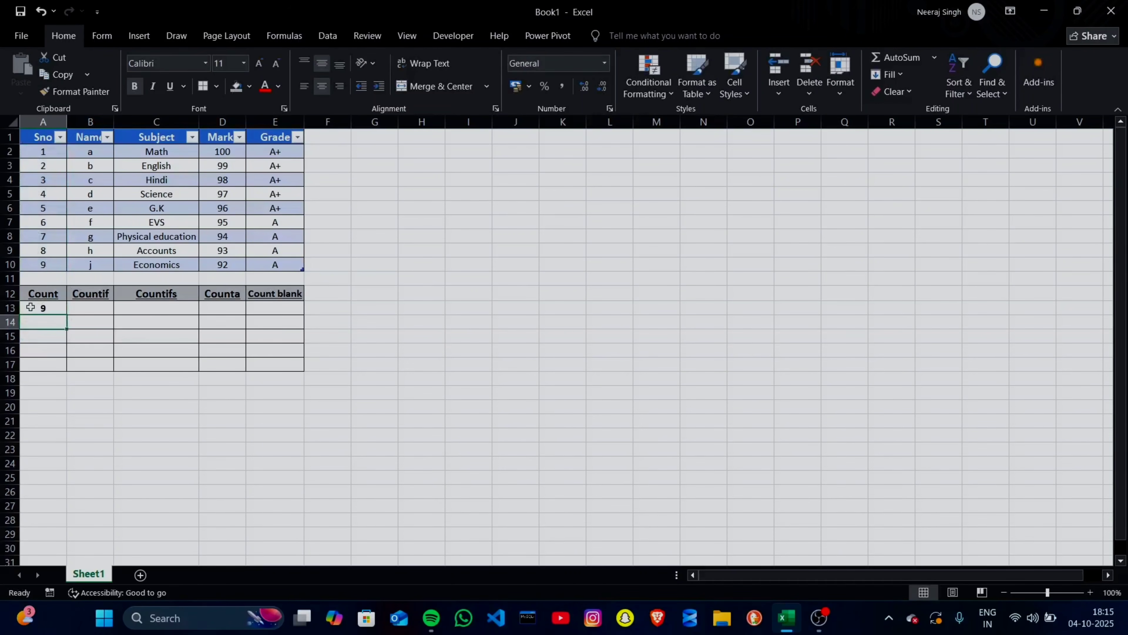
Enter a COUNT formula in A14 that counts the numbers in the marks column, D2:D10
type("=coun")
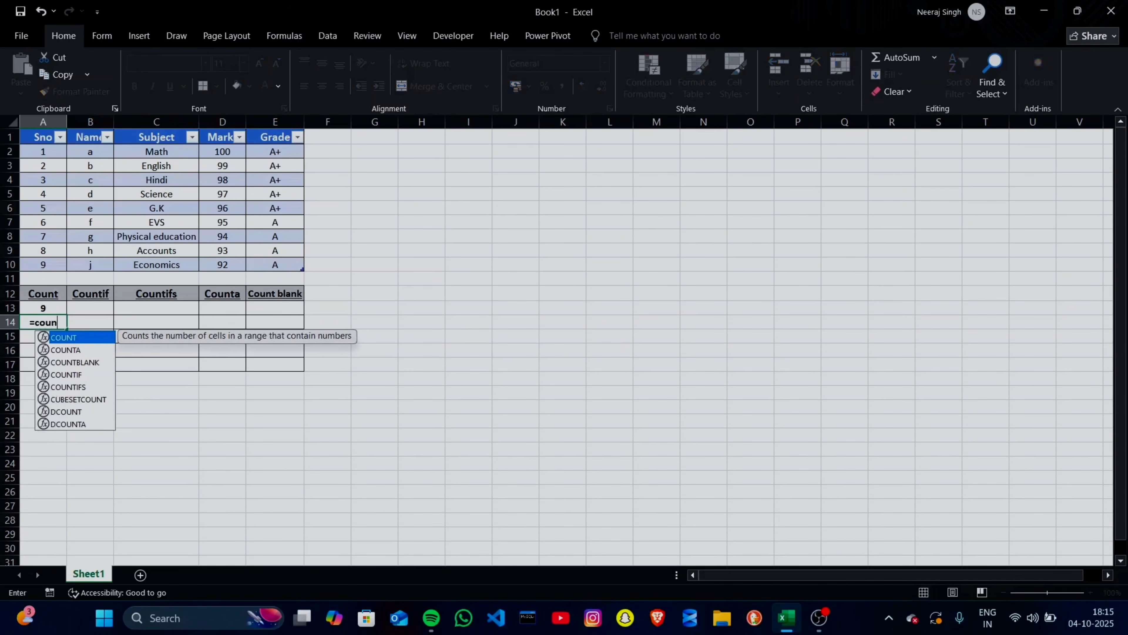
key("Tab")
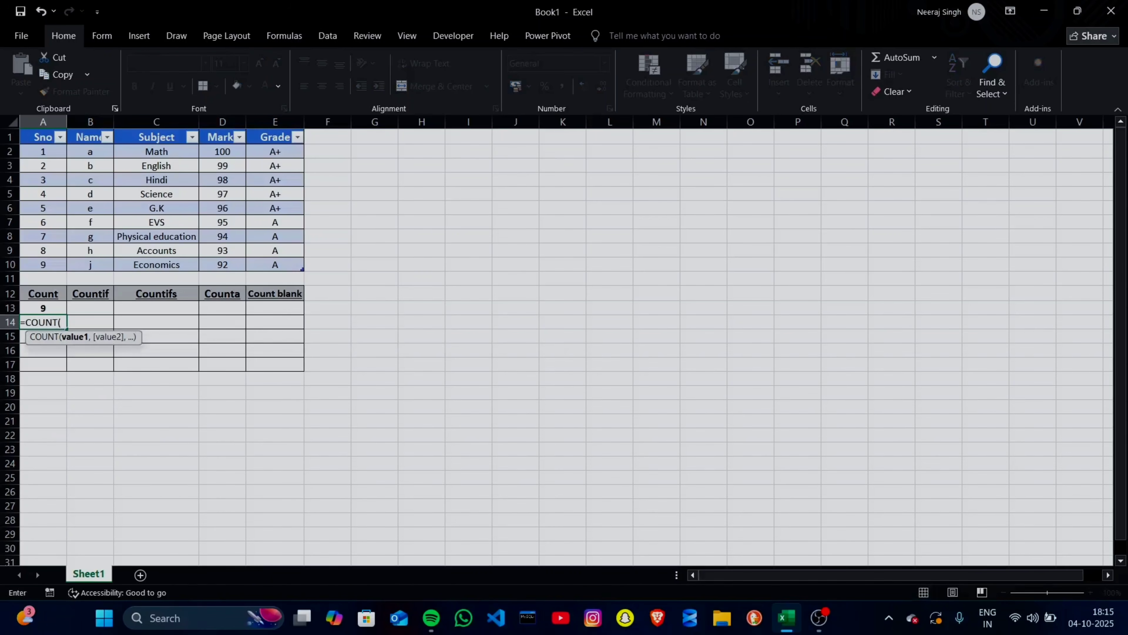
left_click_drag(215, 151, 221, 263)
key("Return")
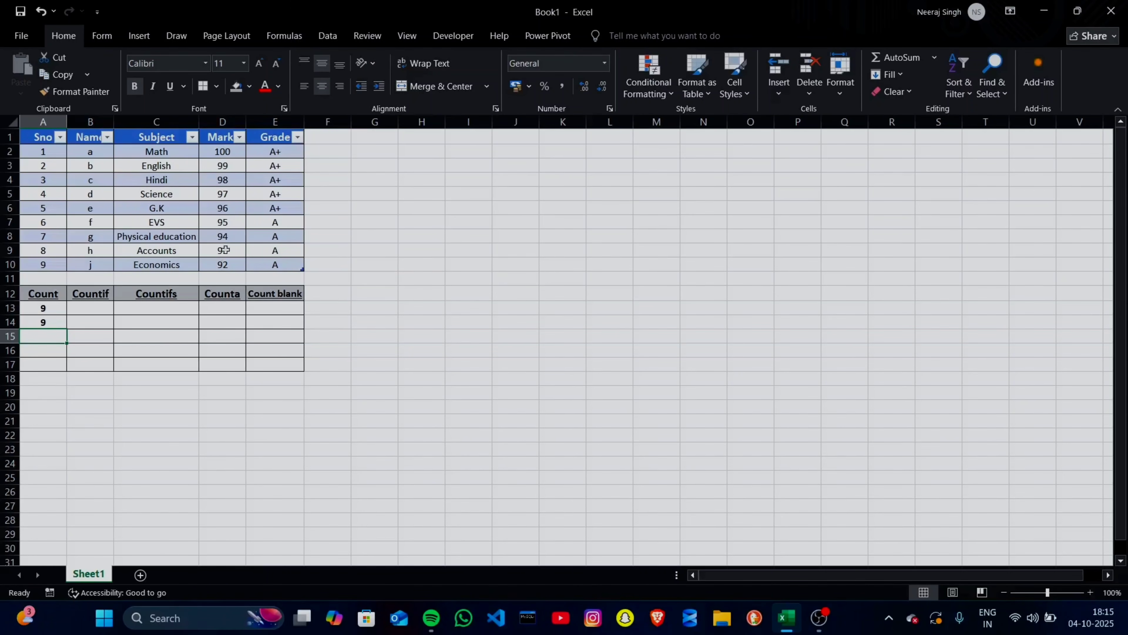
Enter a COUNT formula in A15 over the text entries in the Subject column, C2:C10
double_click(38, 333)
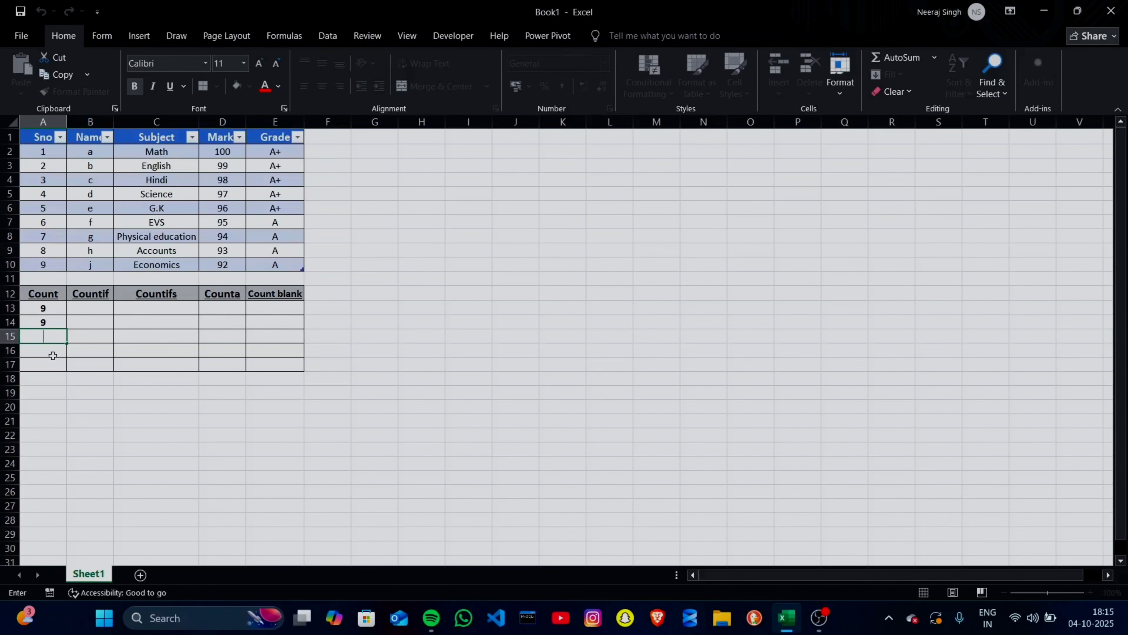
type("=c")
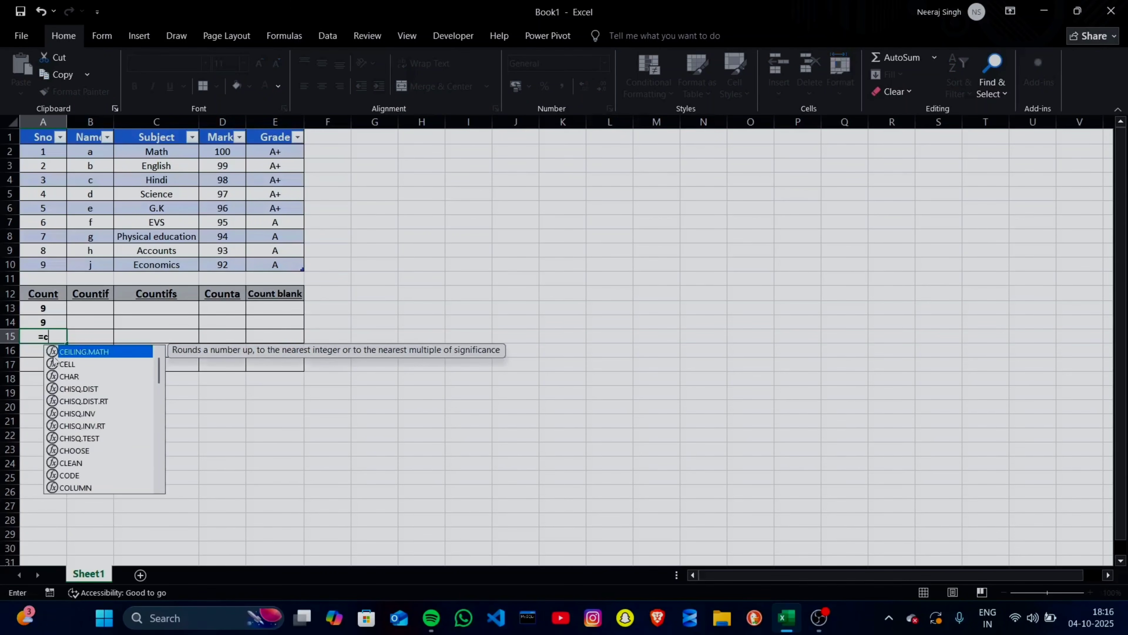
type("ount")
key("Tab")
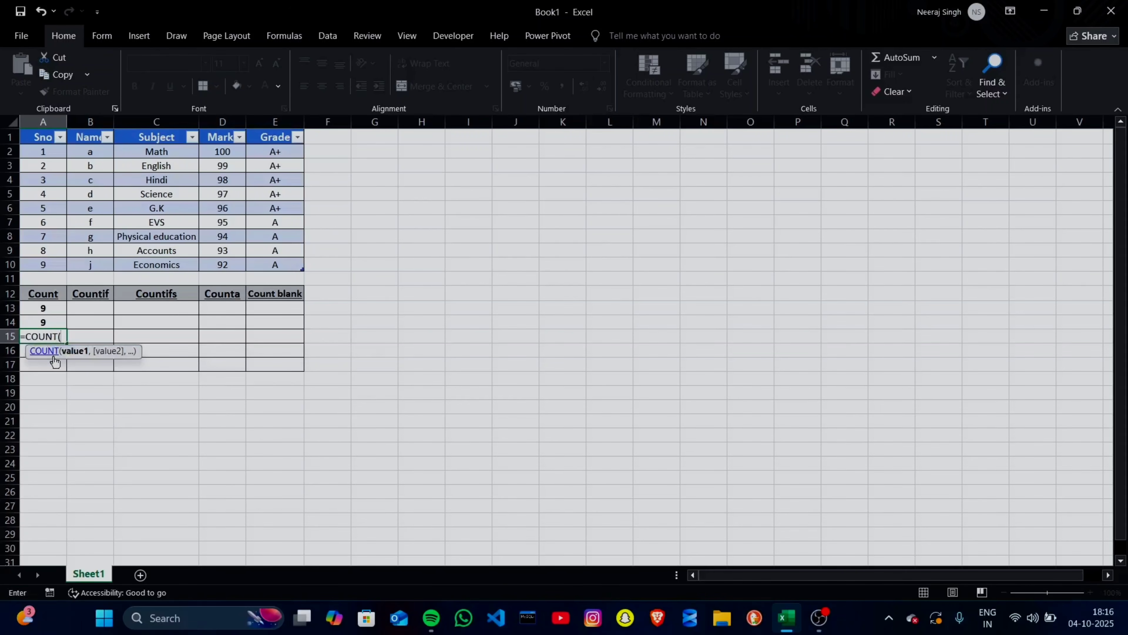
left_click_drag(155, 153, 150, 262)
key("Return")
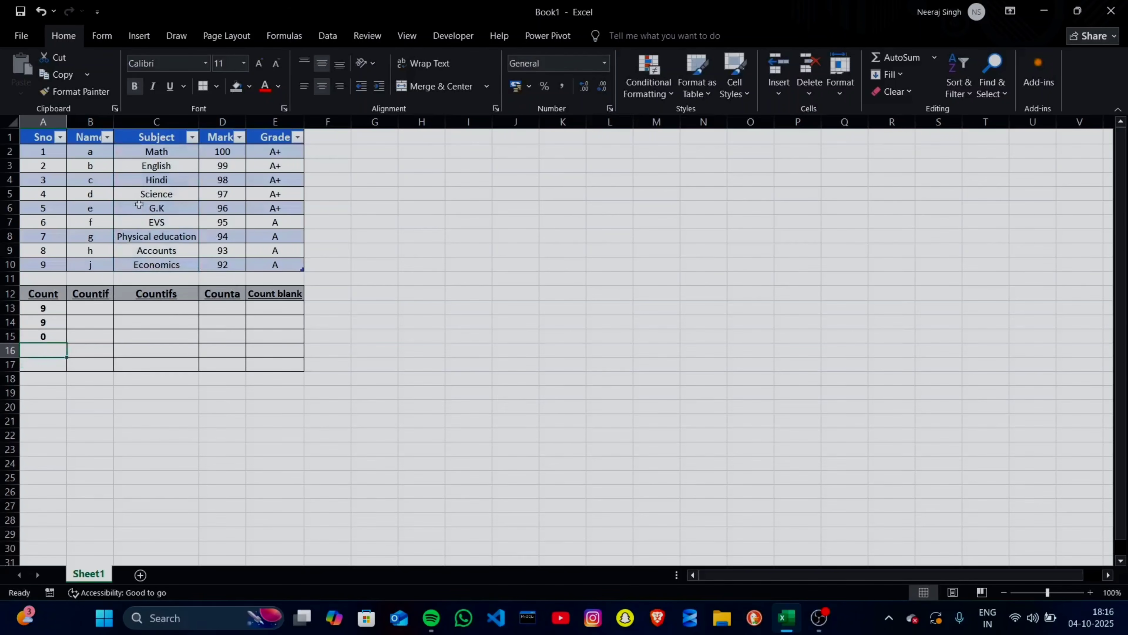
Clear the serial numbers in A4 and A7 of the Sno column
double_click(50, 180)
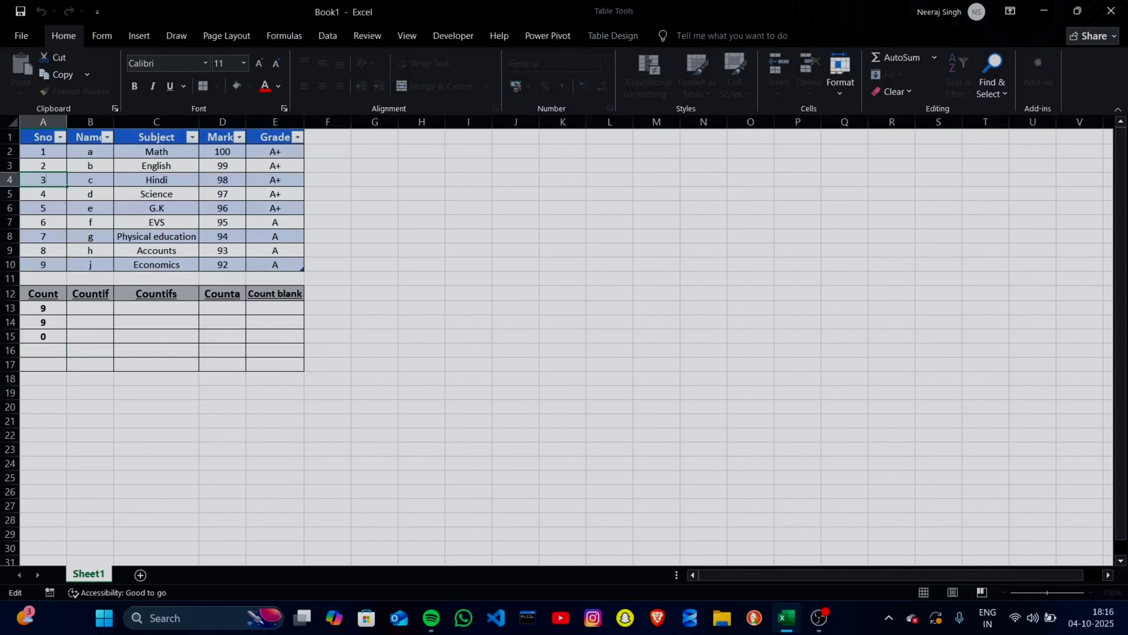
key("Return")
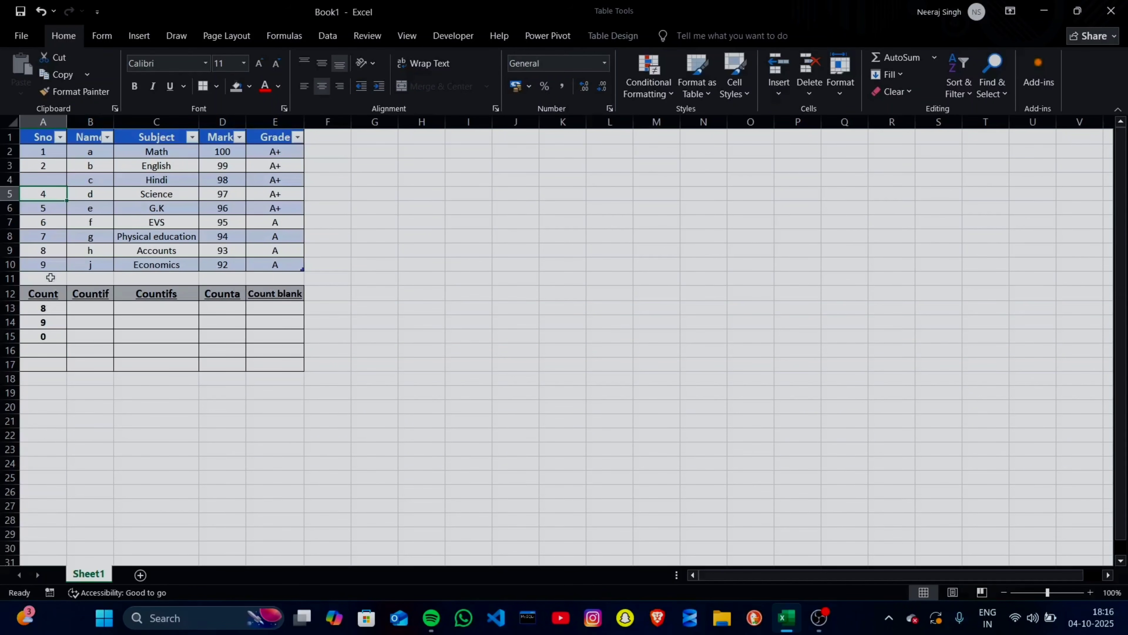
double_click(47, 221)
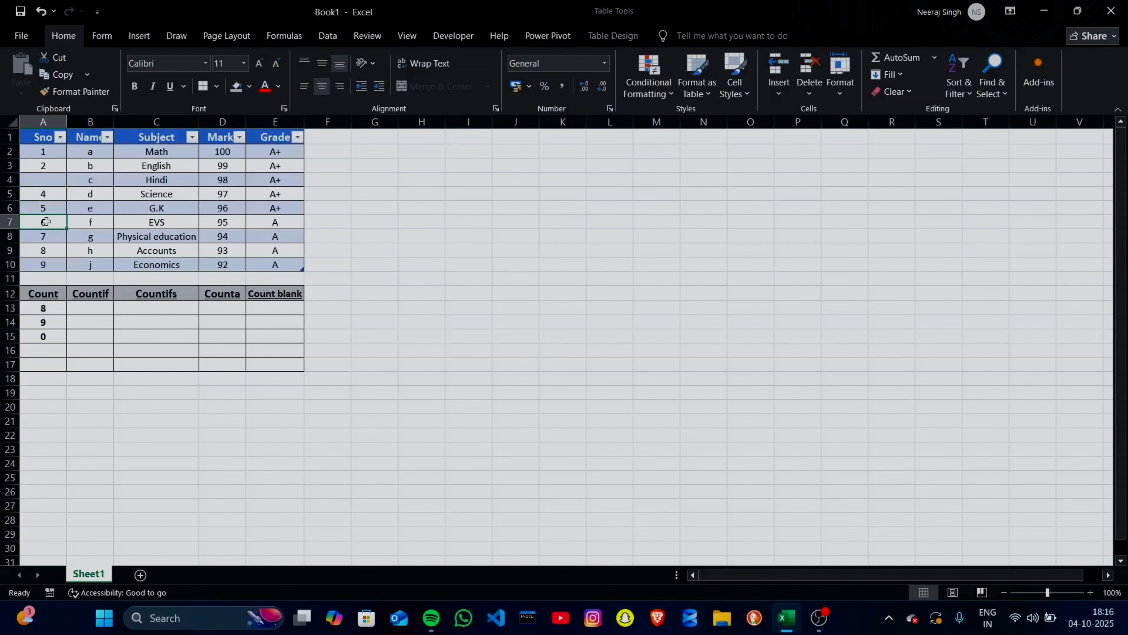
key("BackSpace")
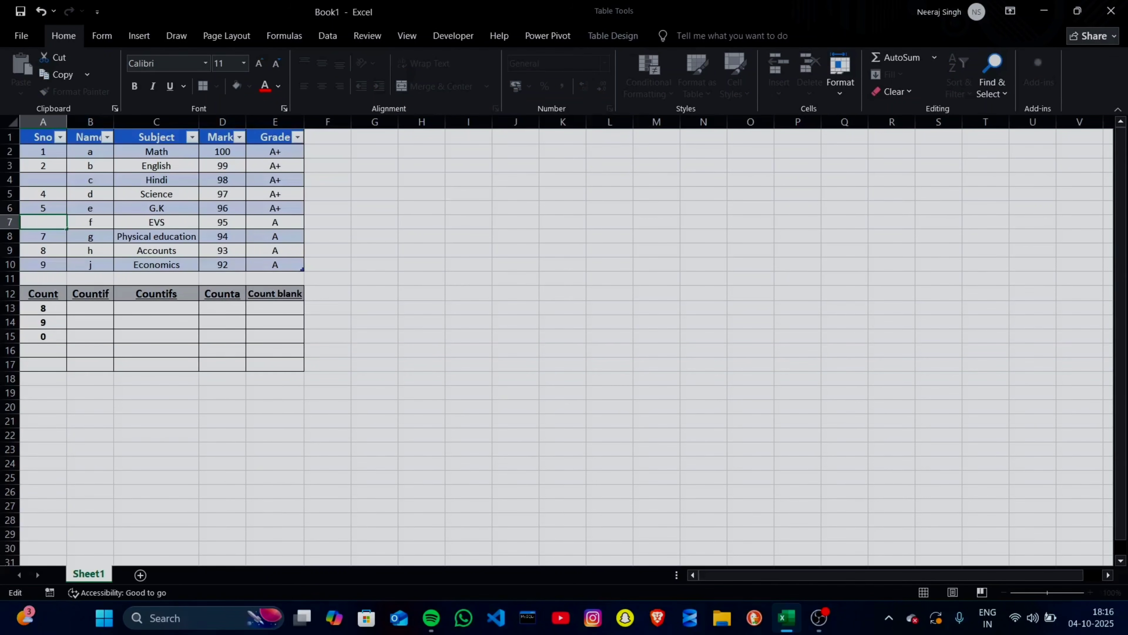
key("Return")
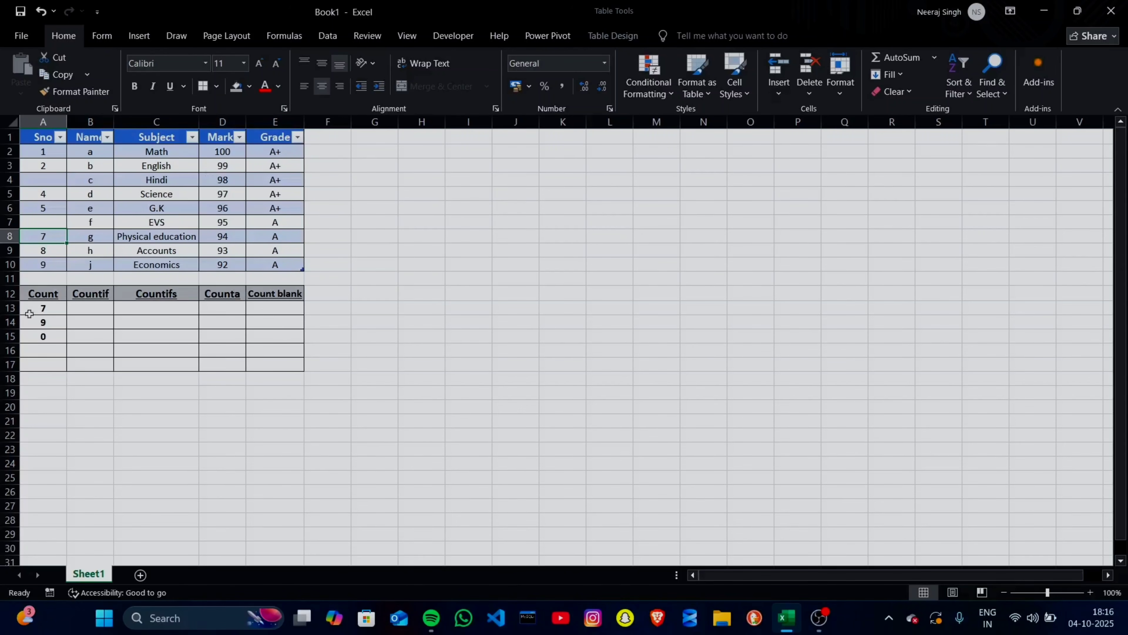
Enter a COUNTIF formula in B13 with the Subject column as range and C2 (Math) as criteria
left_click(86, 307)
type("=")
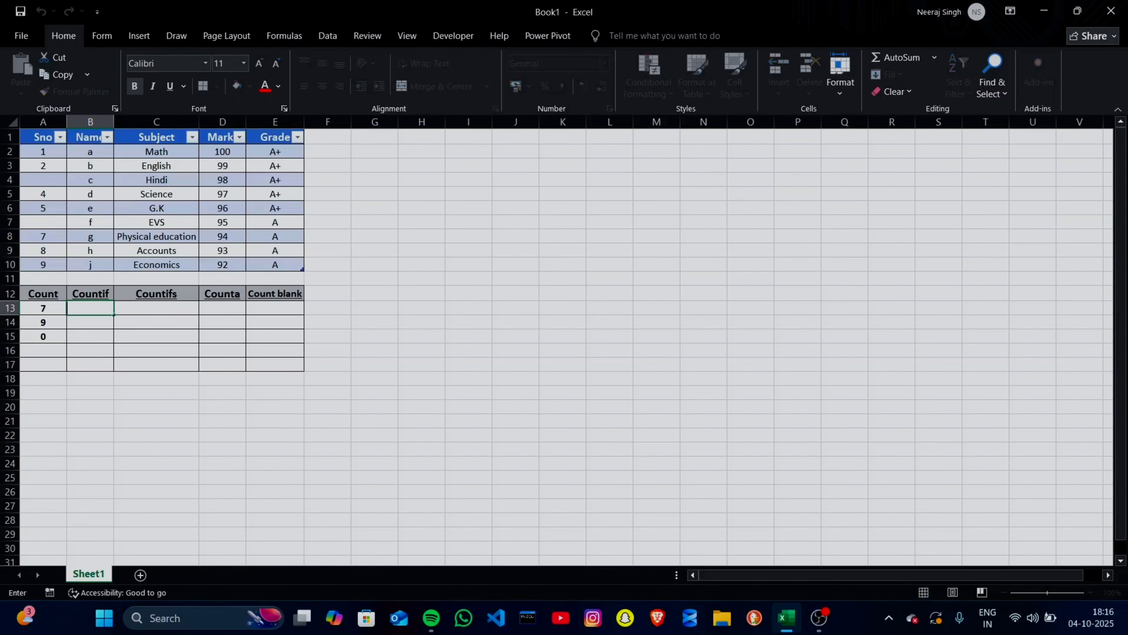
type("=")
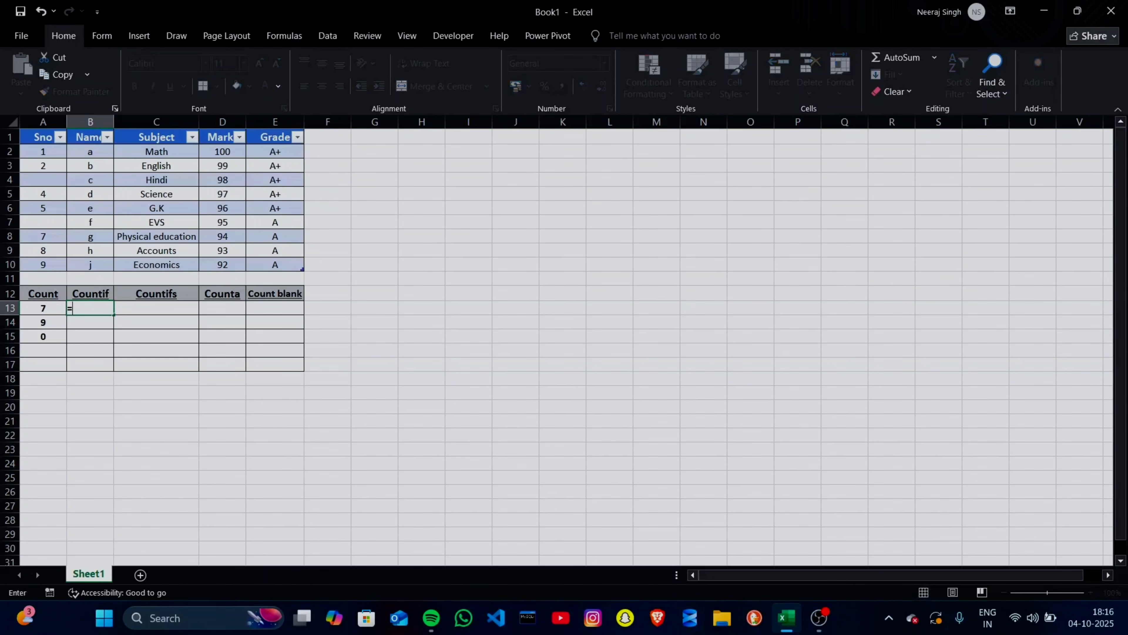
type("countif")
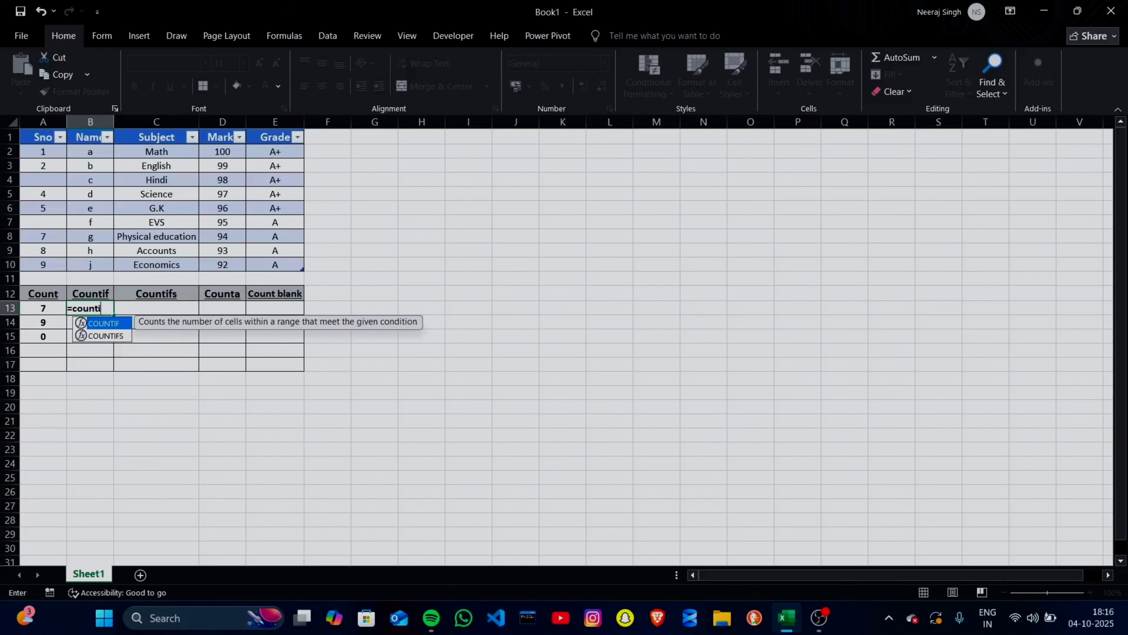
key("Tab")
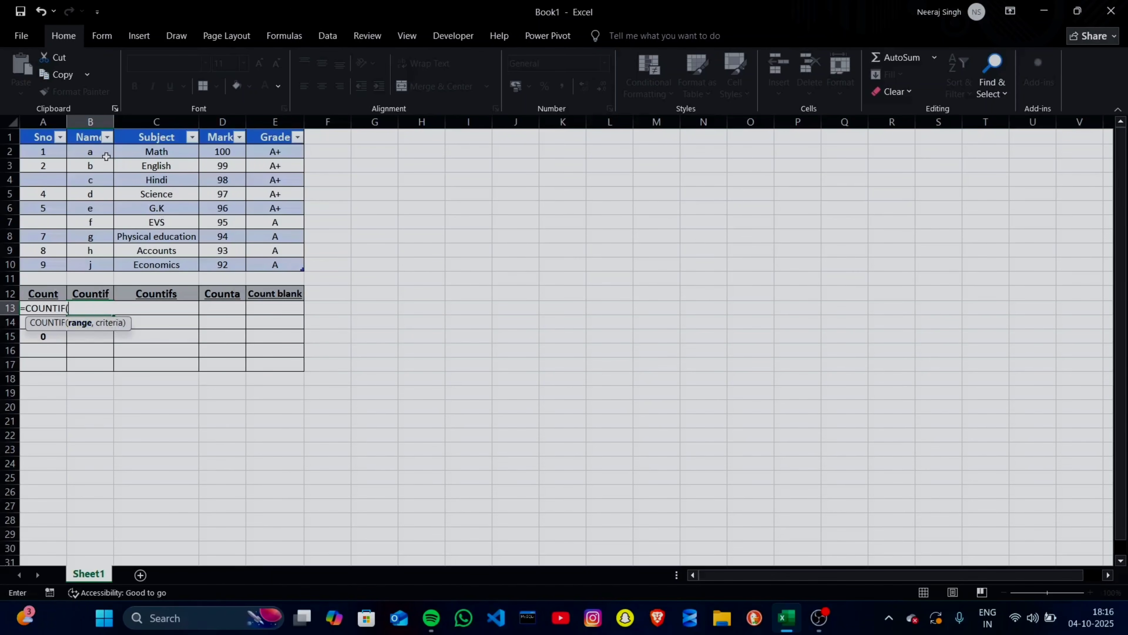
left_click_drag(155, 152, 163, 251)
type(",")
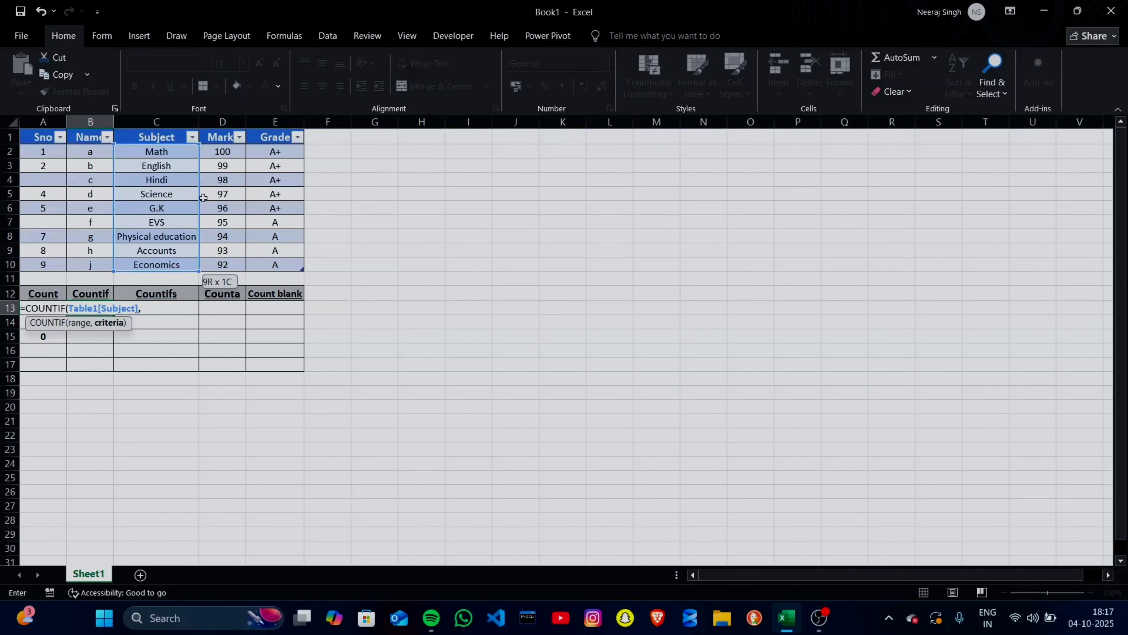
left_click(158, 150)
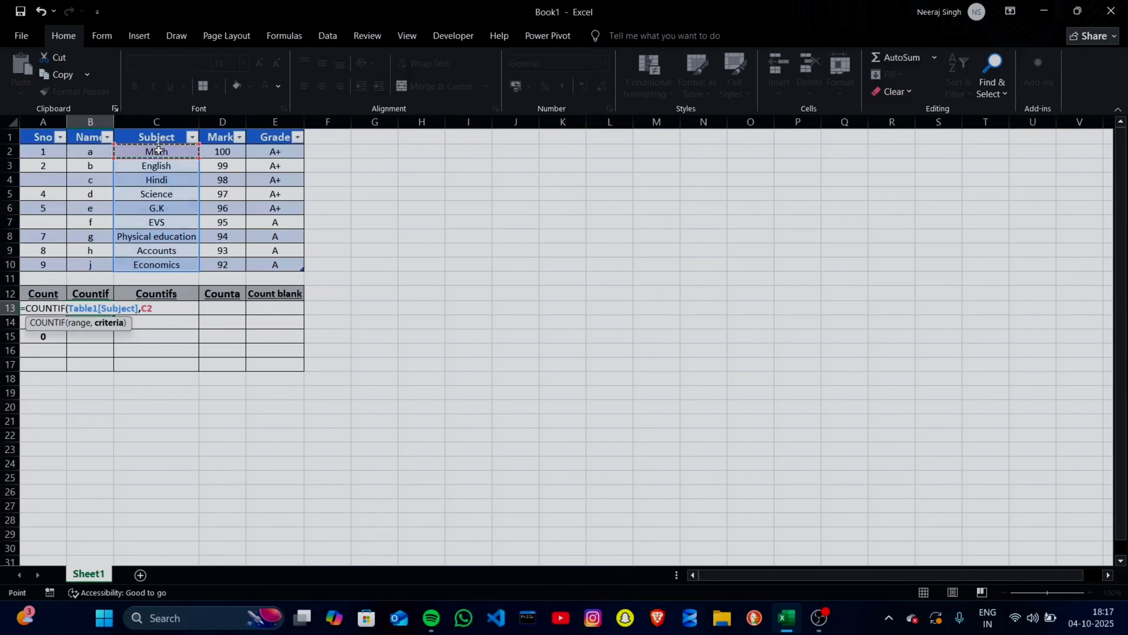
type(")")
key("Return")
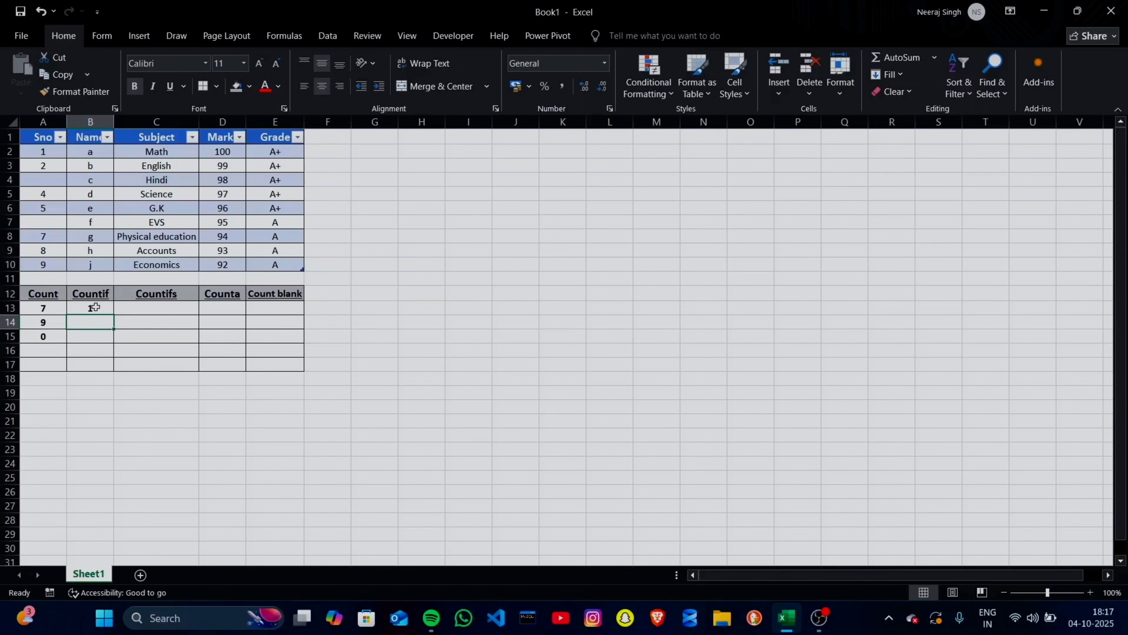
Replace the subject in C7 with Math and copy it down into C8
double_click(165, 222)
key("BackSpace")
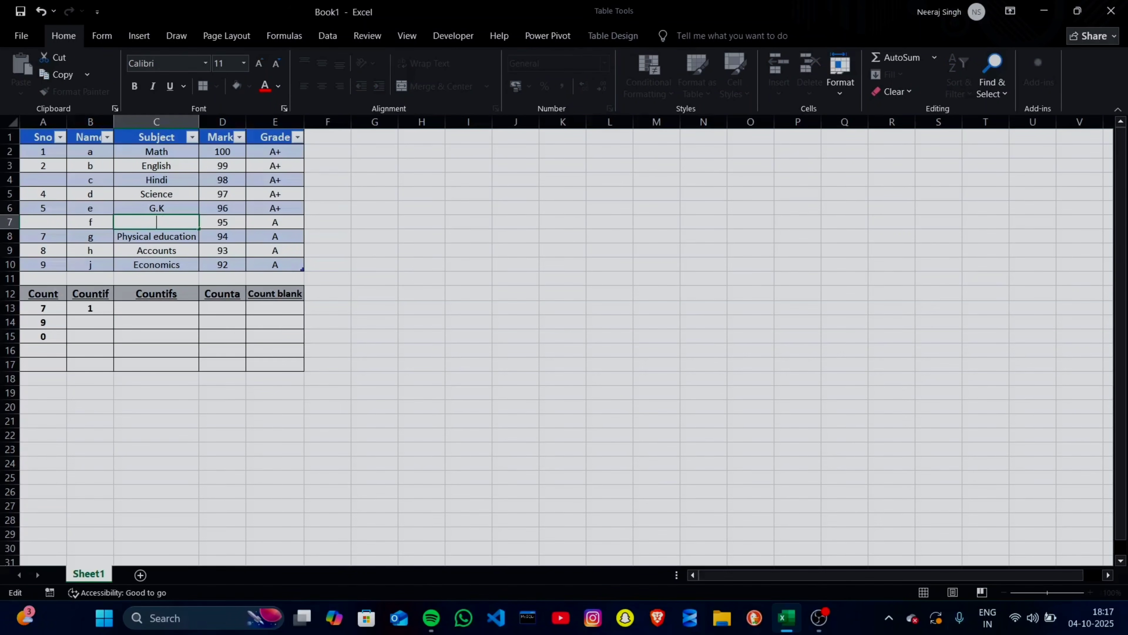
type("MA")
key("BackSpace")
key("BackSpace")
type("a")
key("Return")
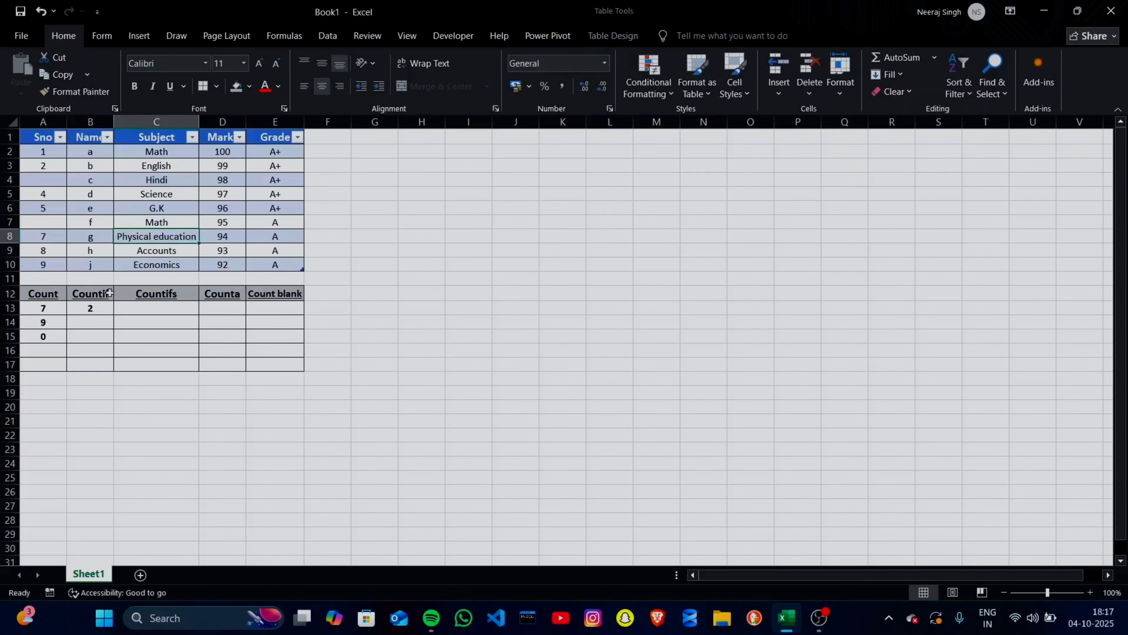
left_click(170, 224)
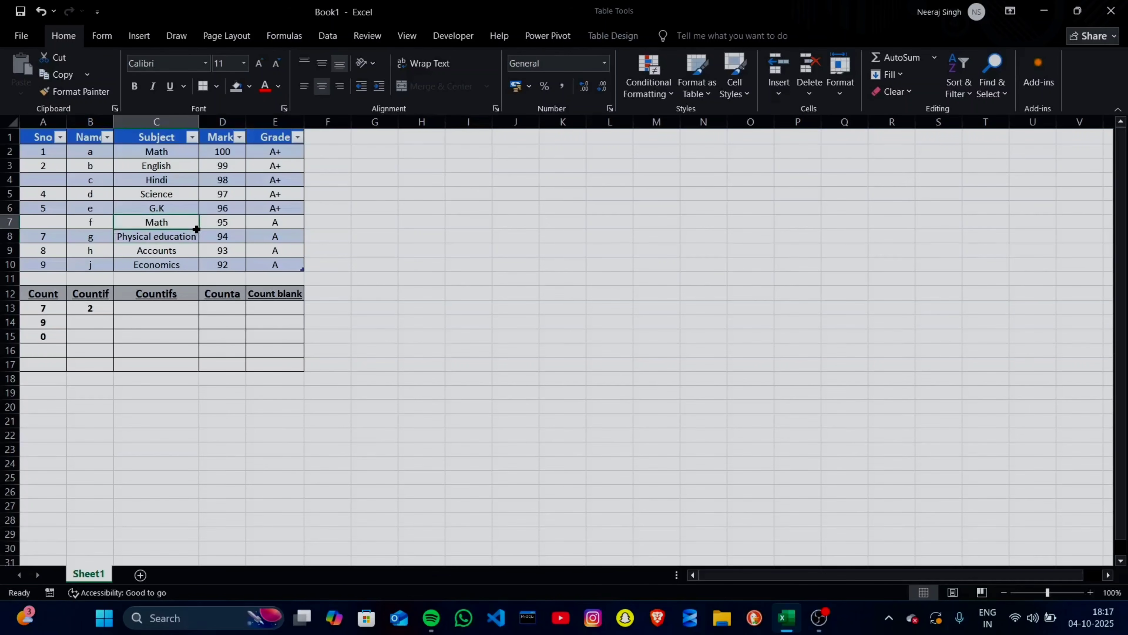
mouse_move(199, 227)
left_mouse_down()
mouse_move(209, 248)
mouse_move(199, 242)
left_mouse_up()
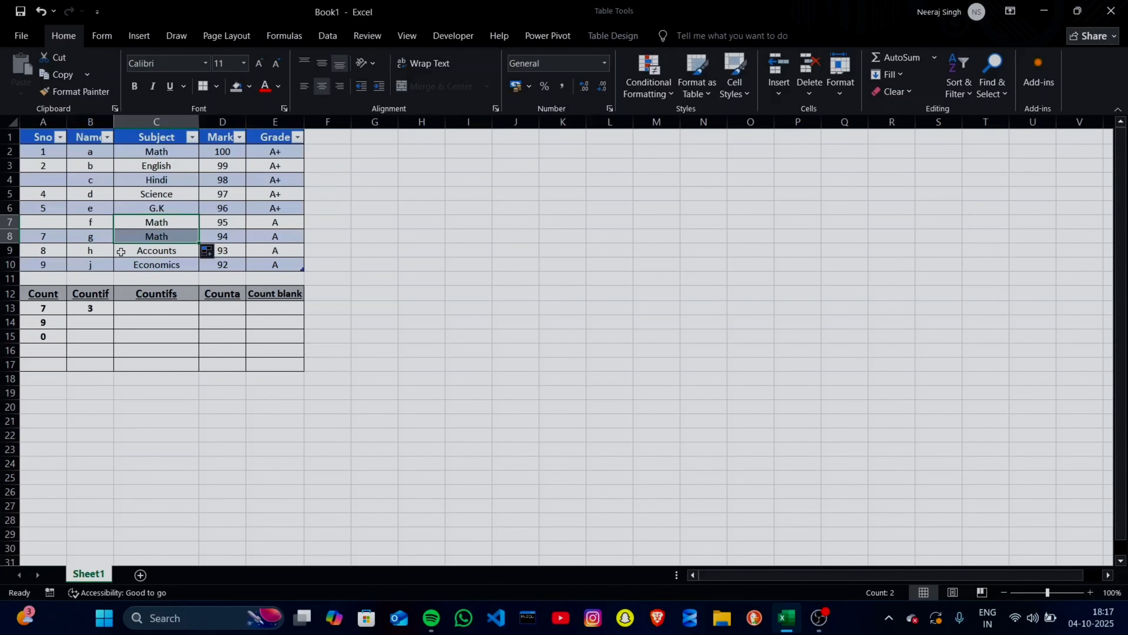
Enter a COUNTIF formula in B14 with the Name column as range and B2 as criteria
left_click(83, 325)
type("=")
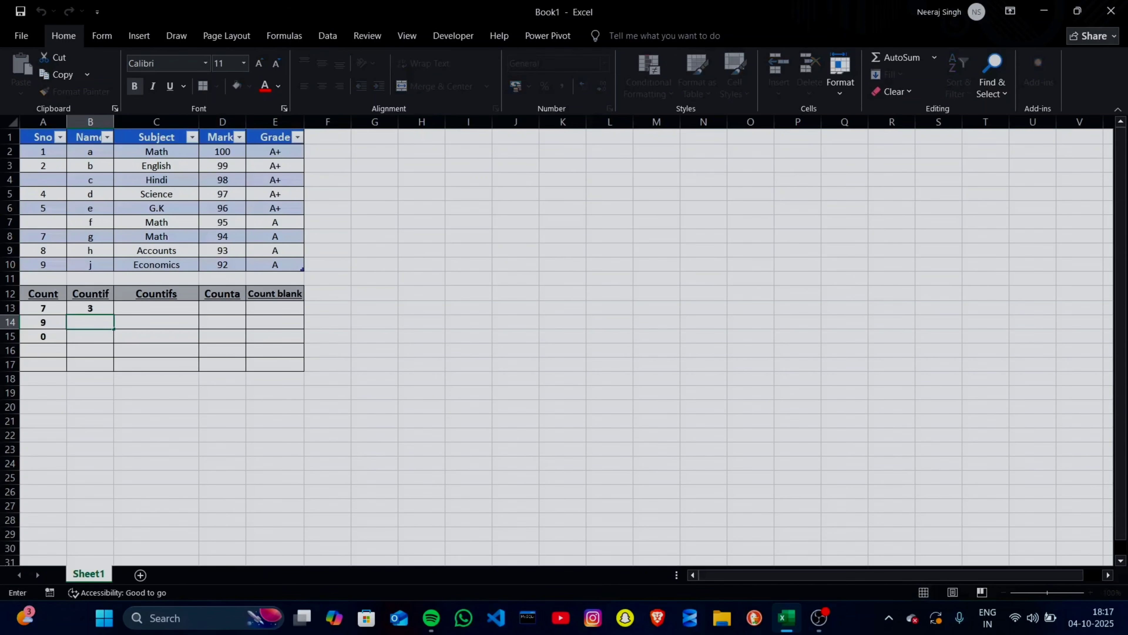
type("counti")
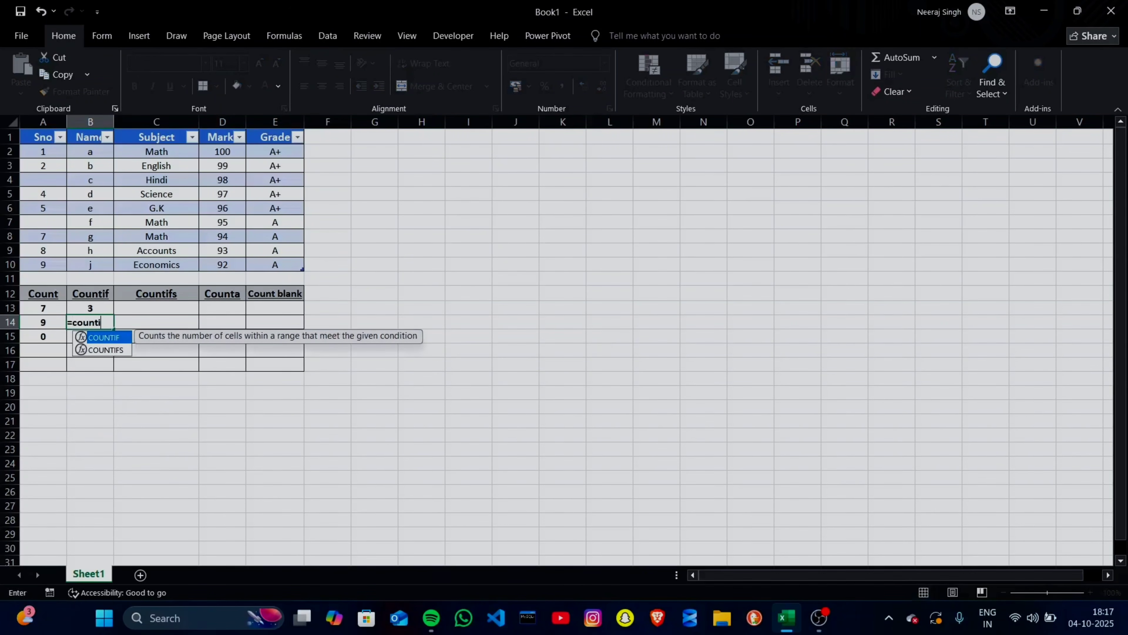
key("Tab")
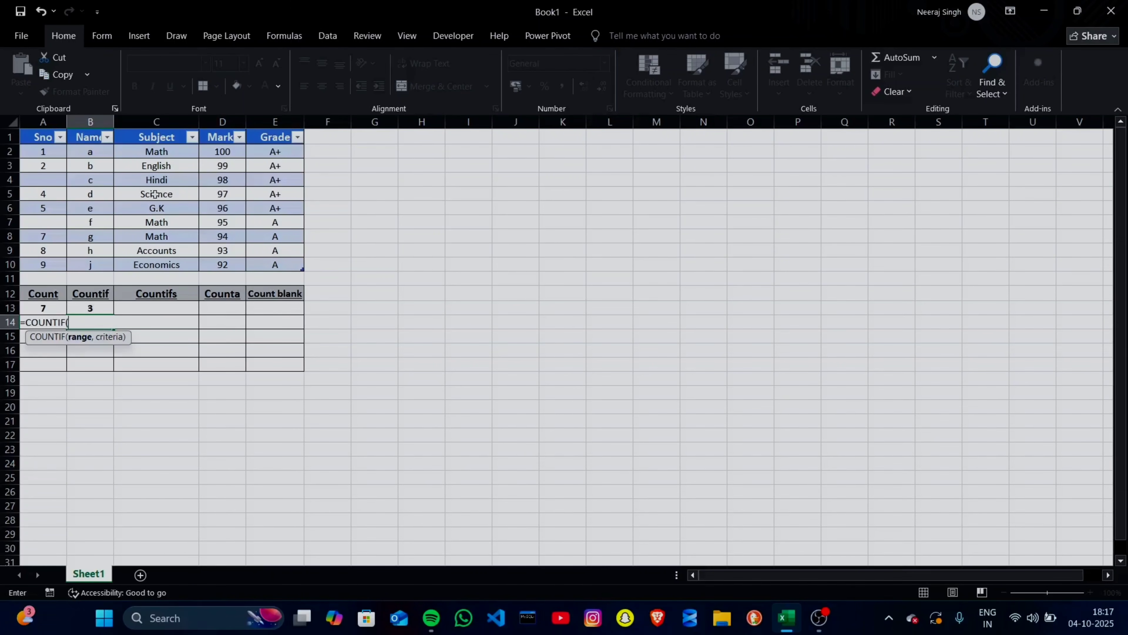
left_click_drag(90, 151, 98, 257)
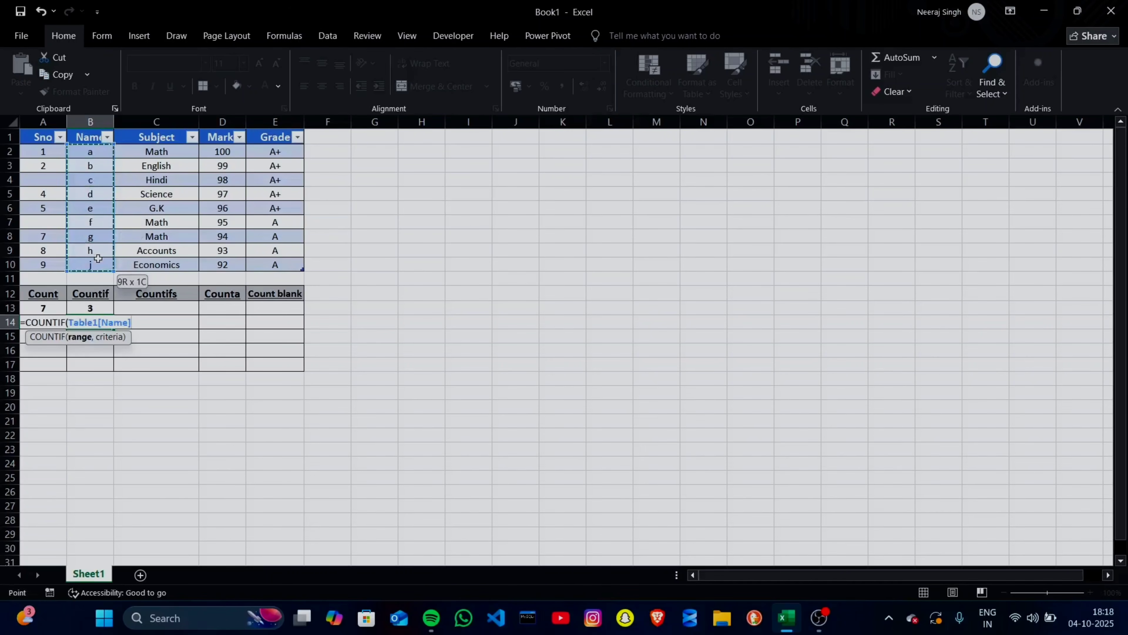
type(",")
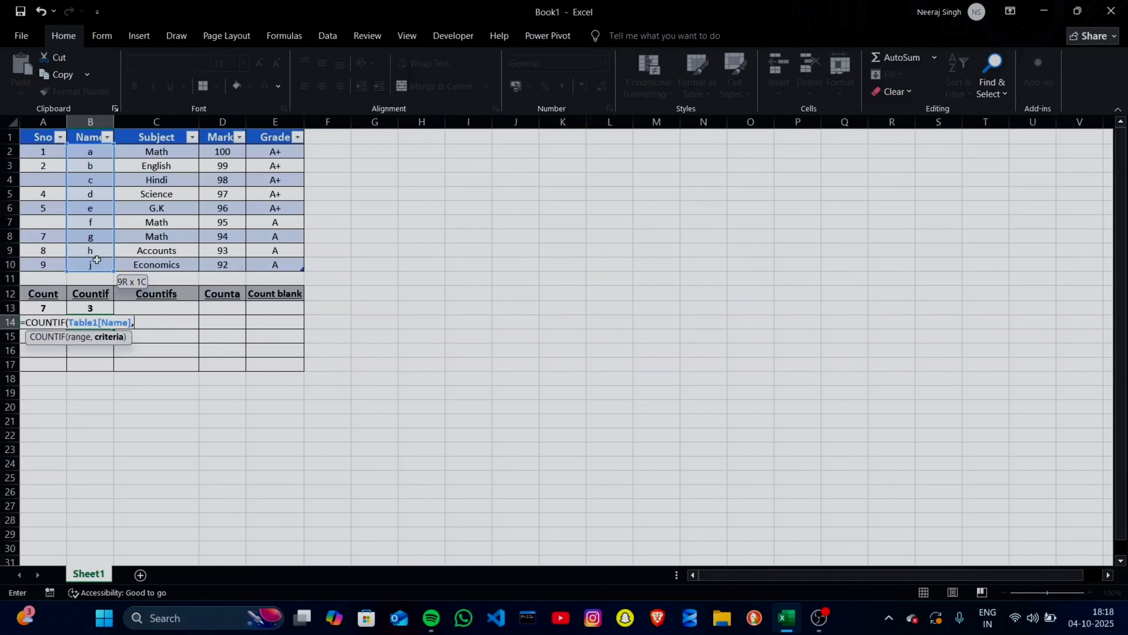
left_click(90, 151)
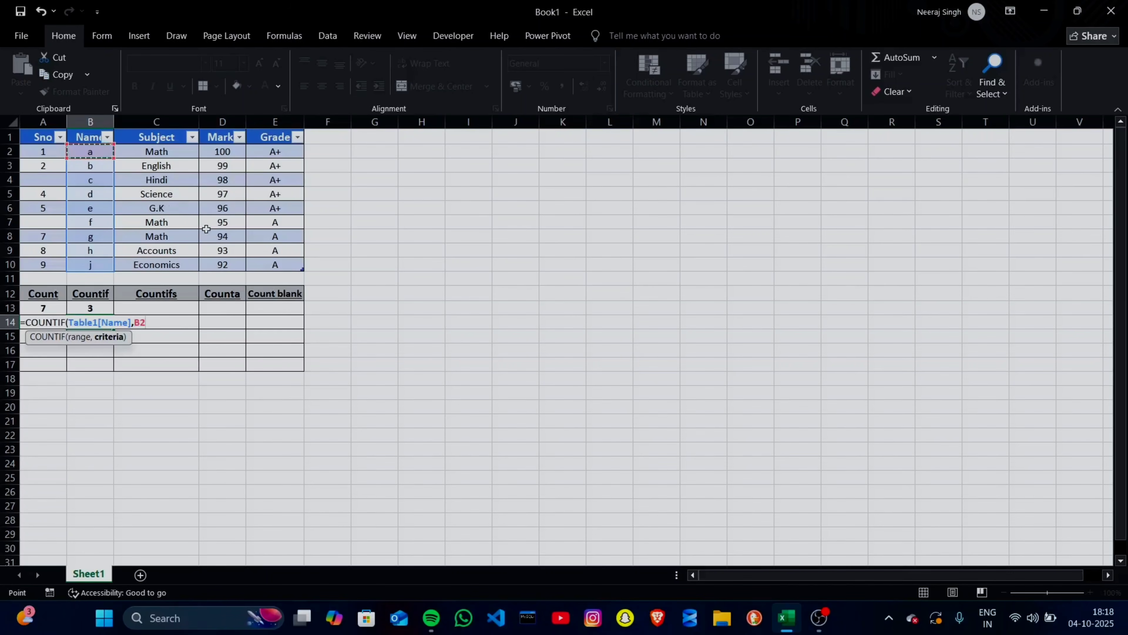
type(")")
key("Return")
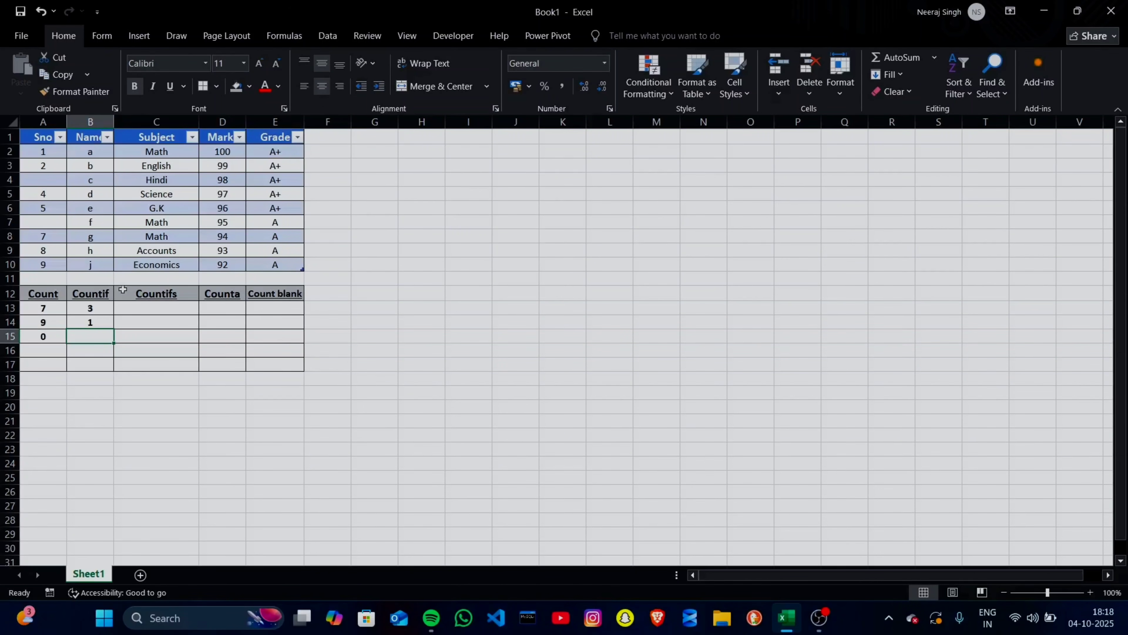
Enter a COUNTIFS formula in C13 matching the Subject column against C2 (Math) and the Name column against B2 (a)
double_click(152, 310)
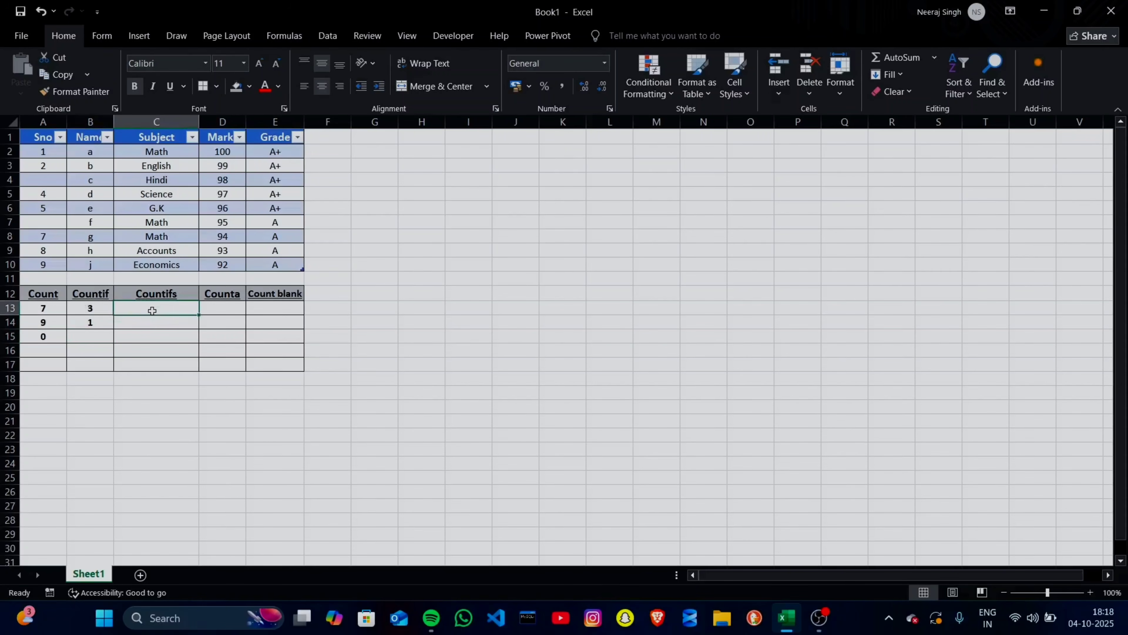
type("=cou")
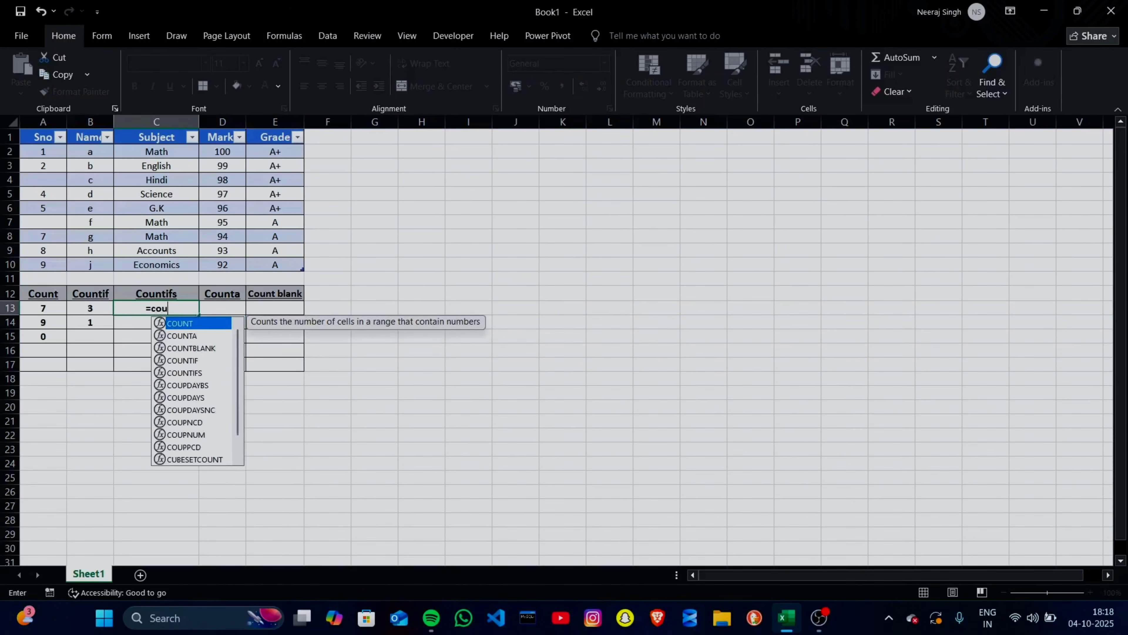
type("ntifs")
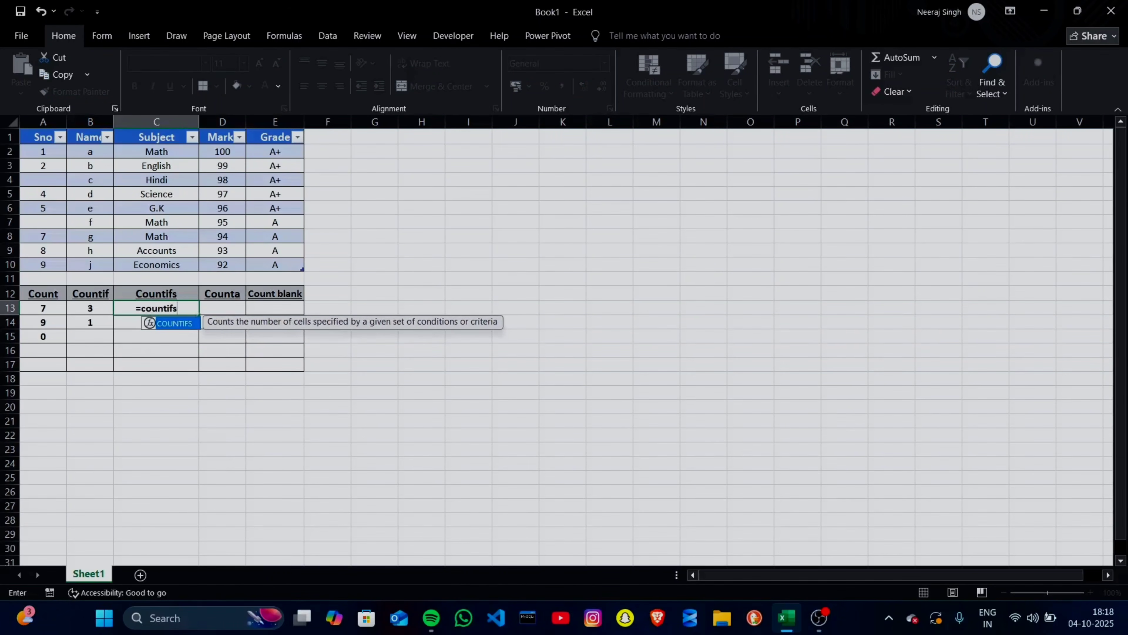
key("Tab")
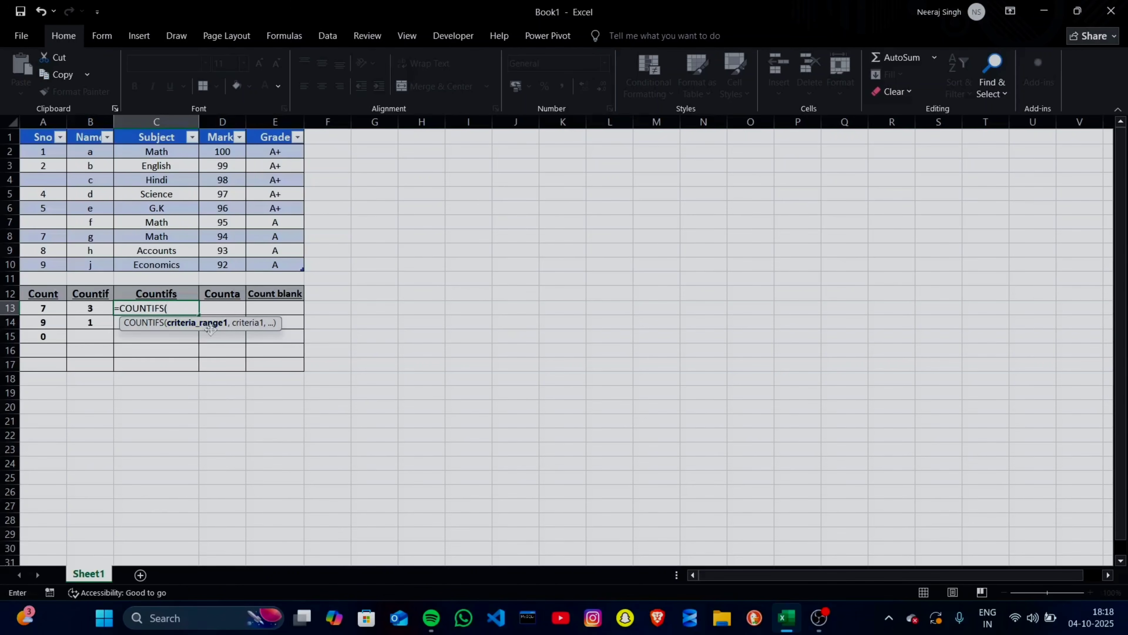
left_click_drag(155, 151, 173, 263)
type(",")
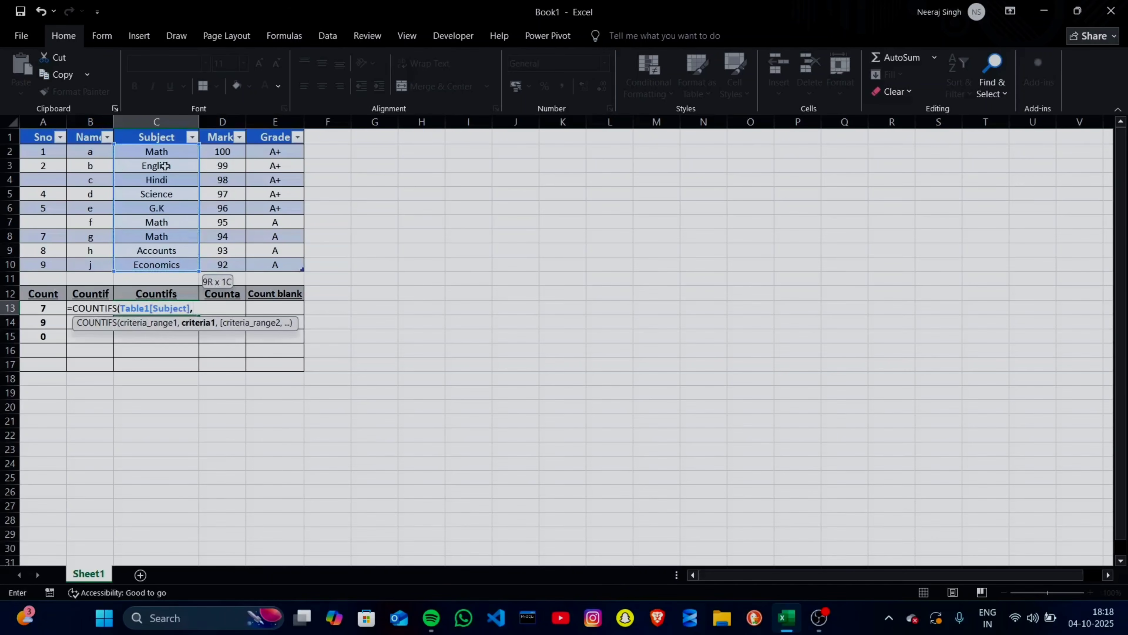
left_click(164, 152)
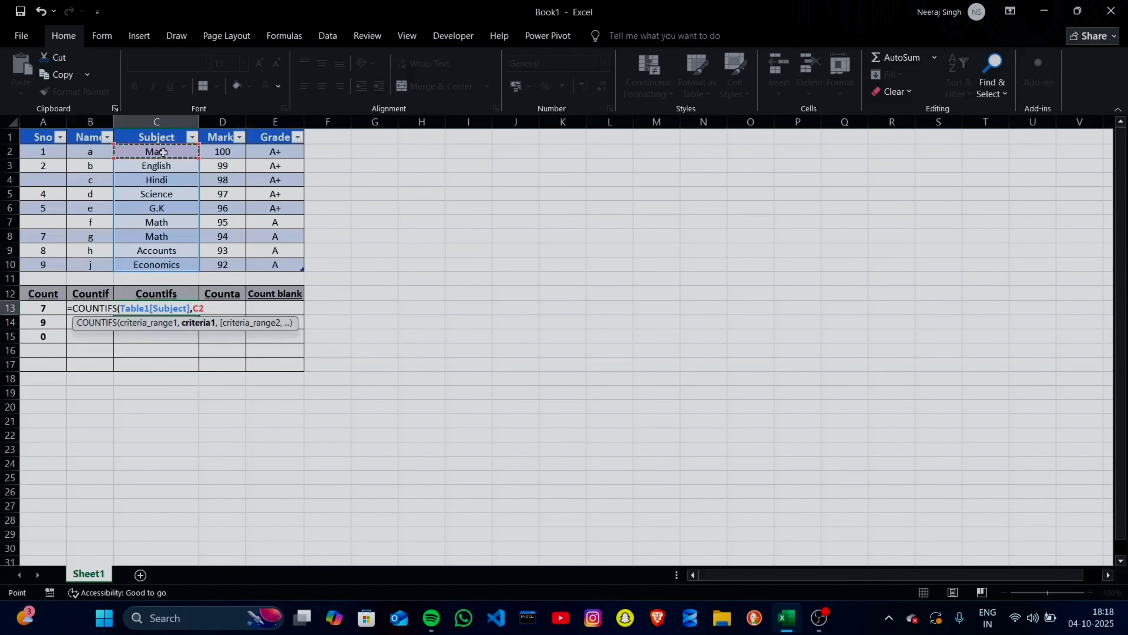
type(",")
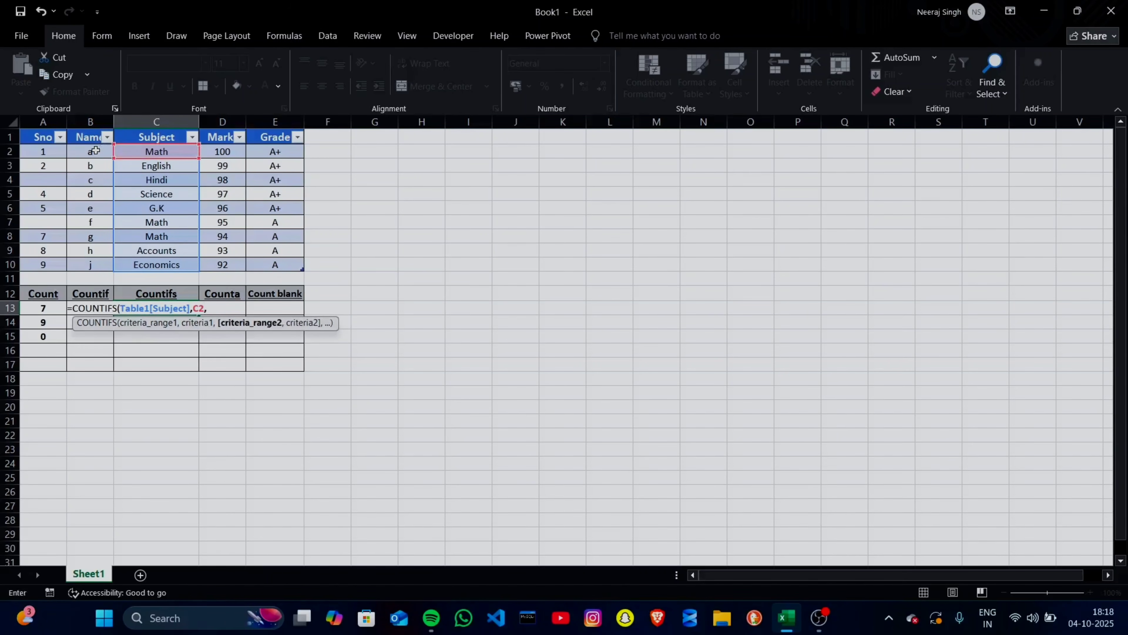
left_click_drag(94, 151, 92, 259)
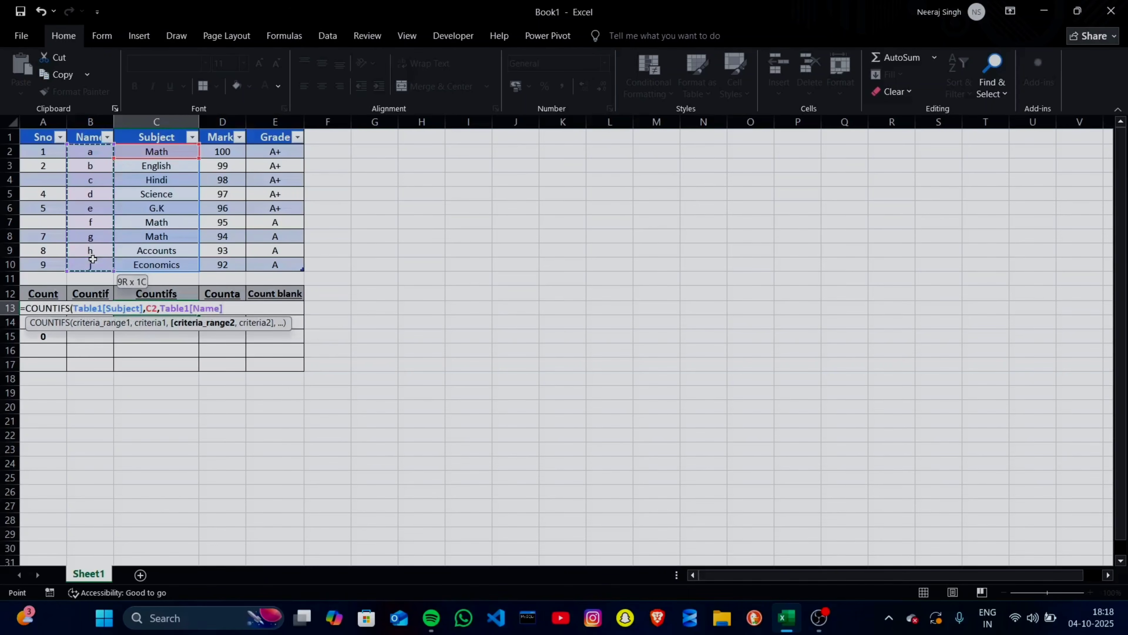
type(",")
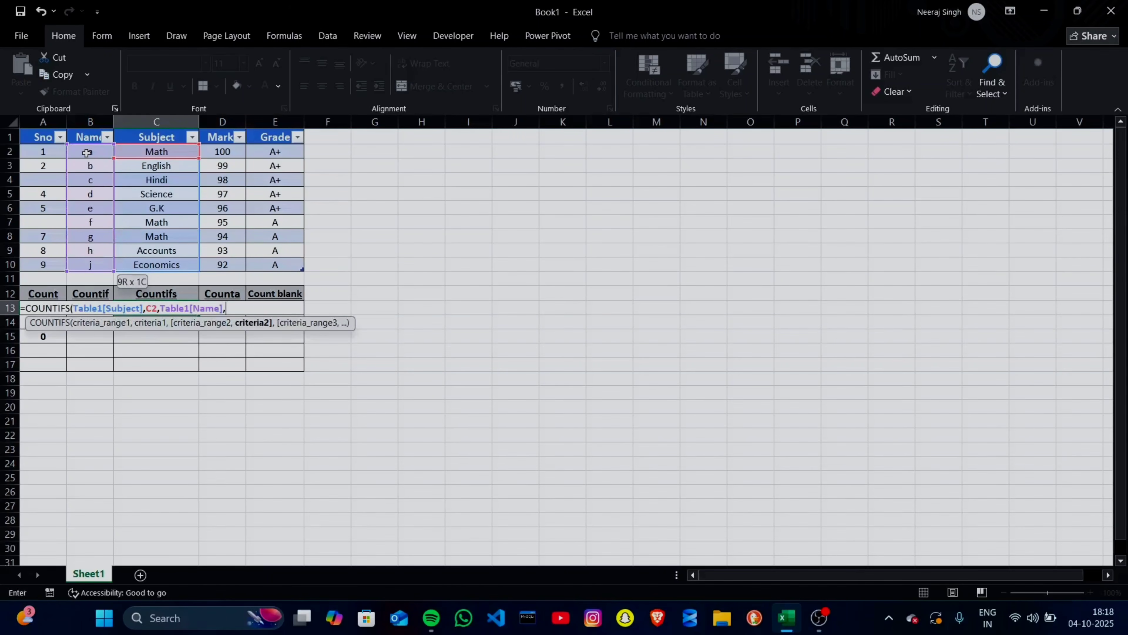
left_click(84, 154)
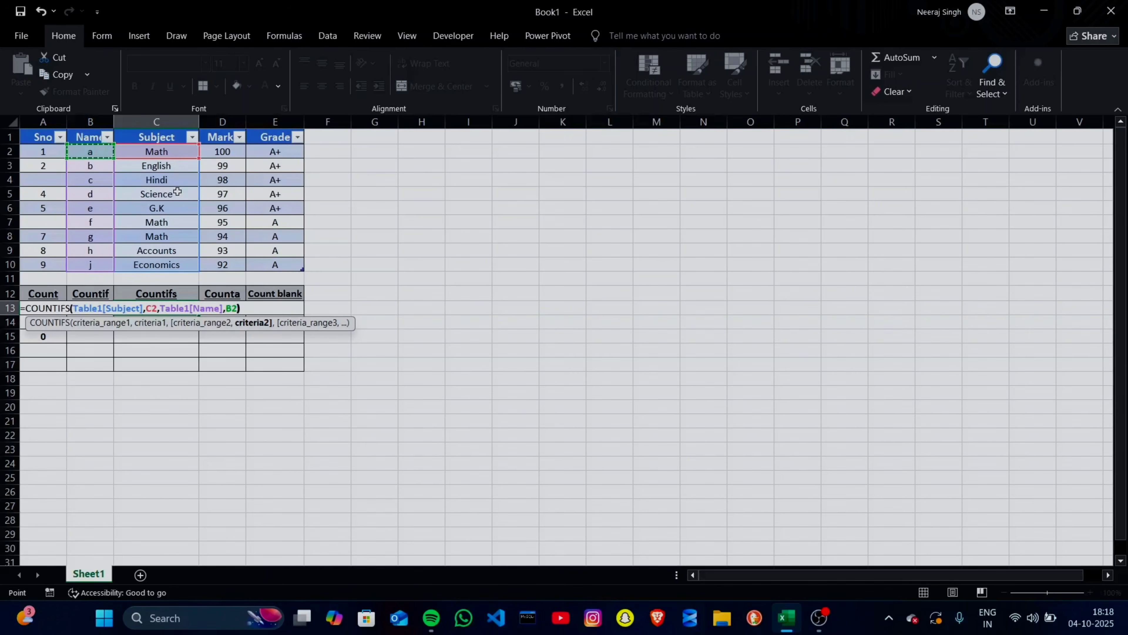
key("Return")
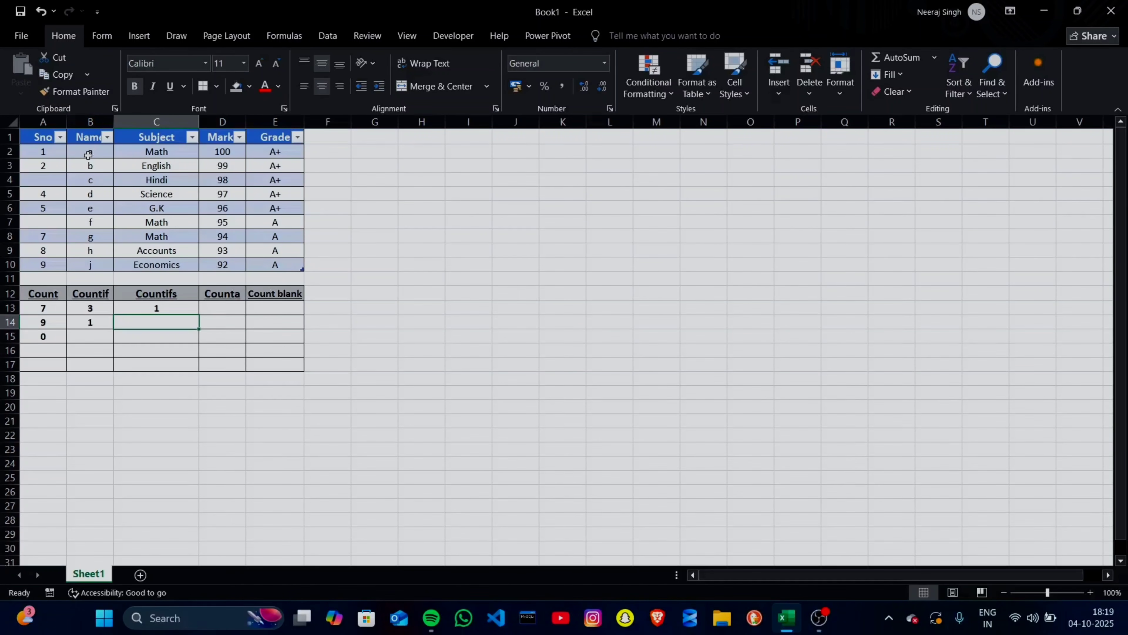
Replace the name in B7 with a
double_click(99, 222)
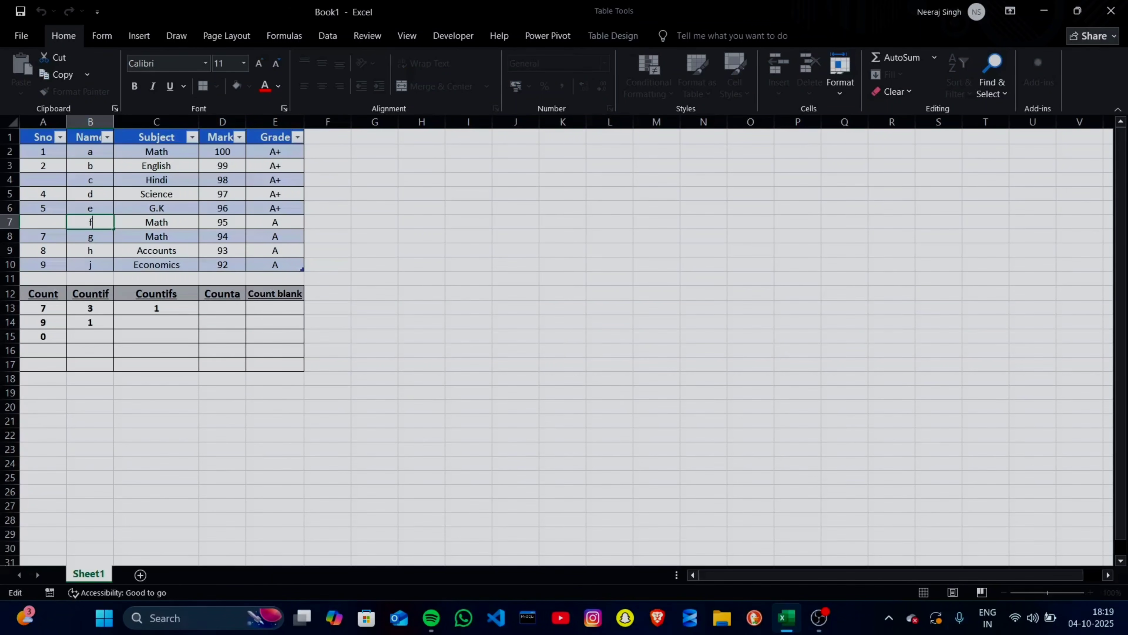
key("BackSpace")
type("a")
key("Return")
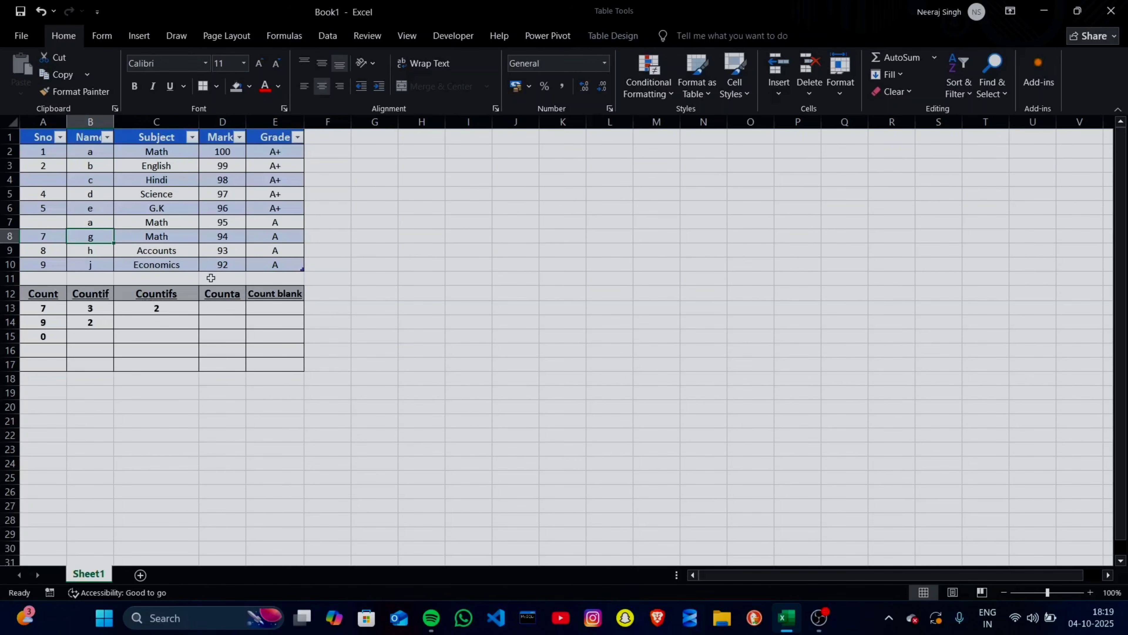
Fill the blank Sno cells with text, entering H in A4 and M in A7
left_click(222, 307)
type("=")
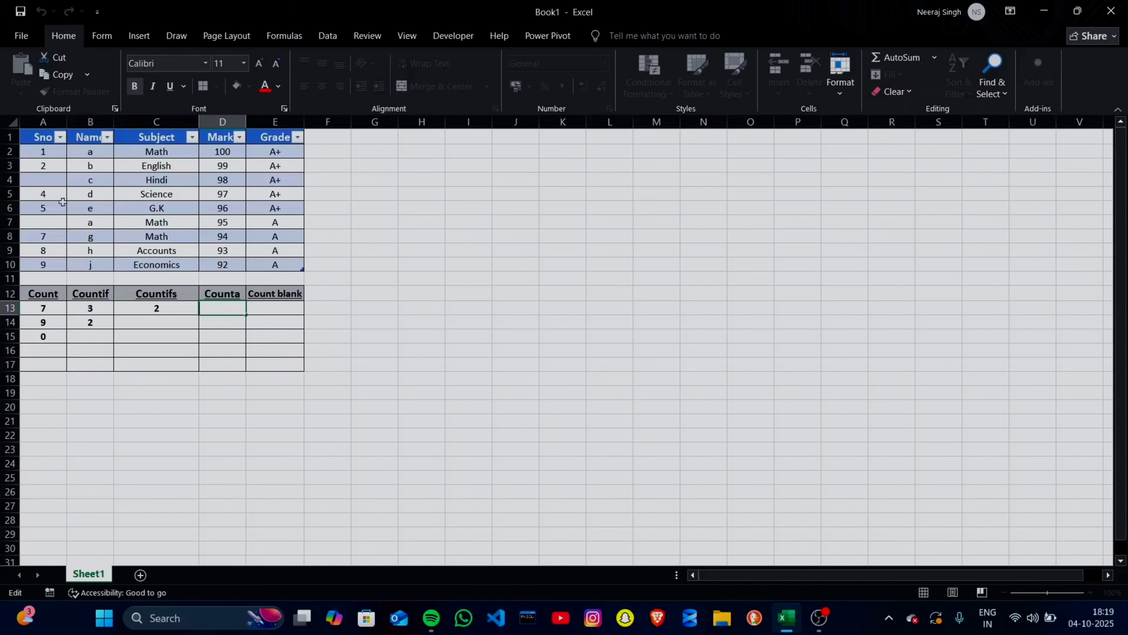
left_click(47, 178)
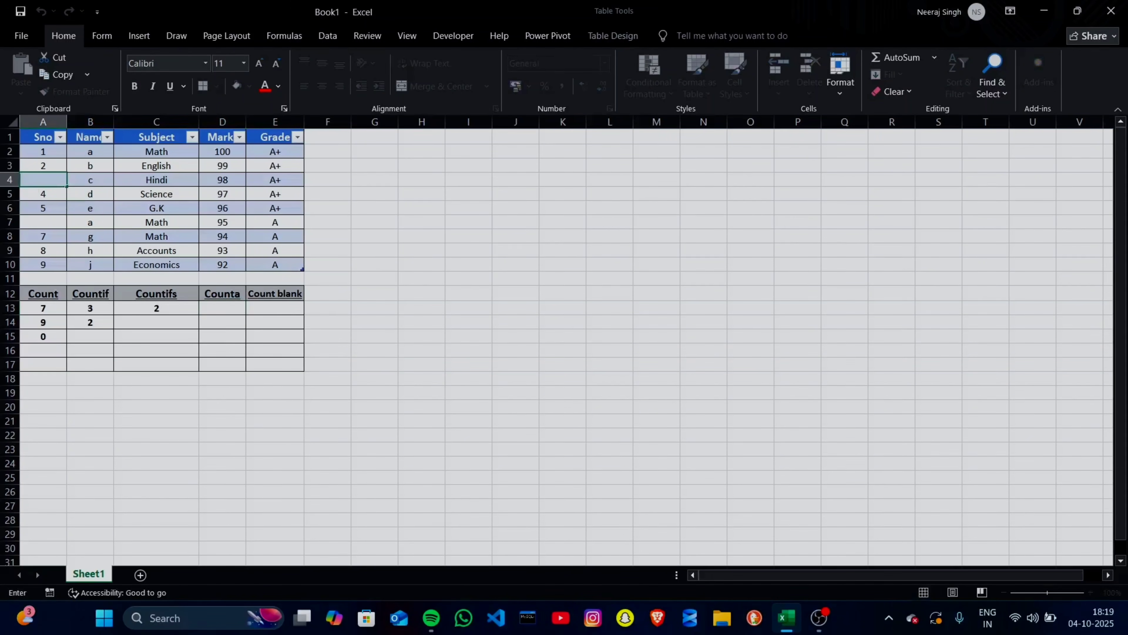
type("H")
left_click(35, 220)
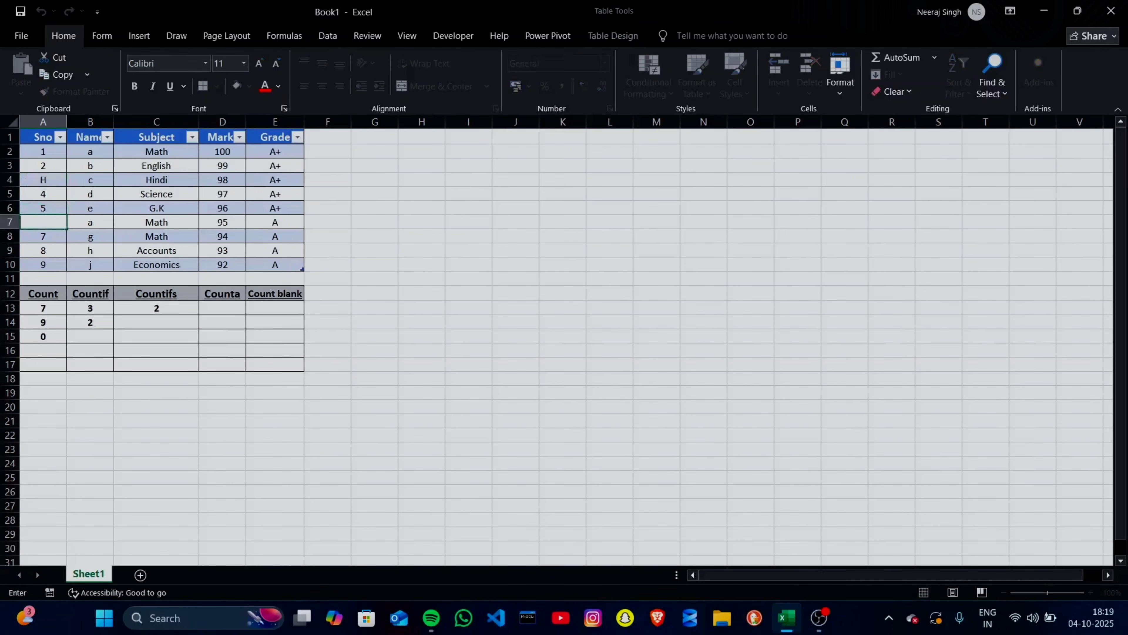
type("M")
key("ctrl+Return")
Enter a COUNTA formula in D13 over the table's Sno column
left_click(224, 304)
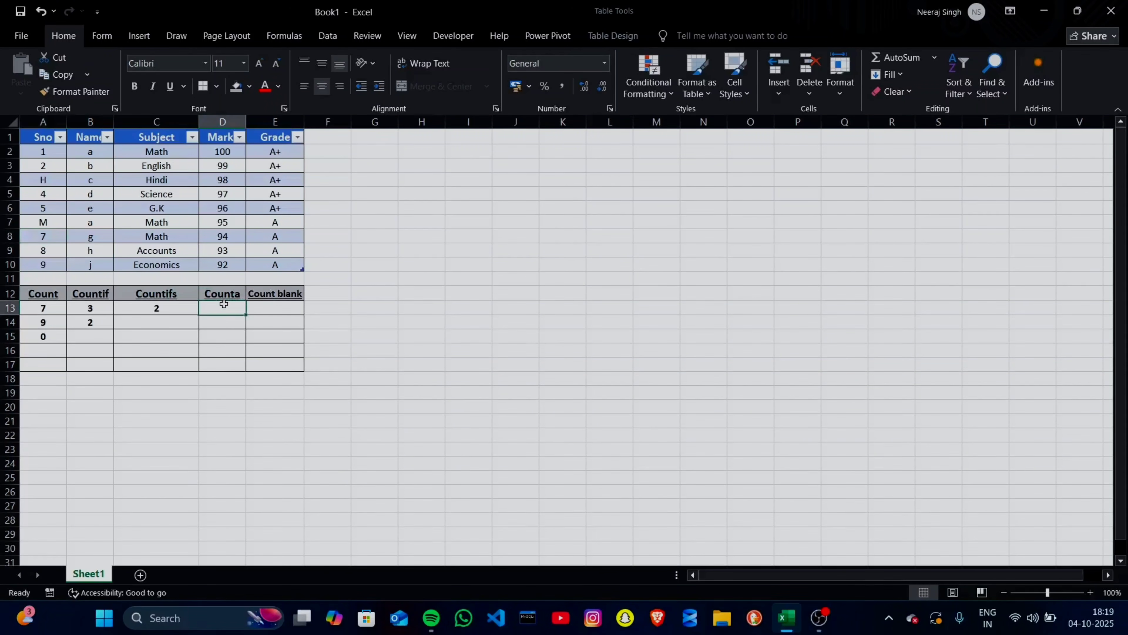
double_click(223, 304)
type("=counta")
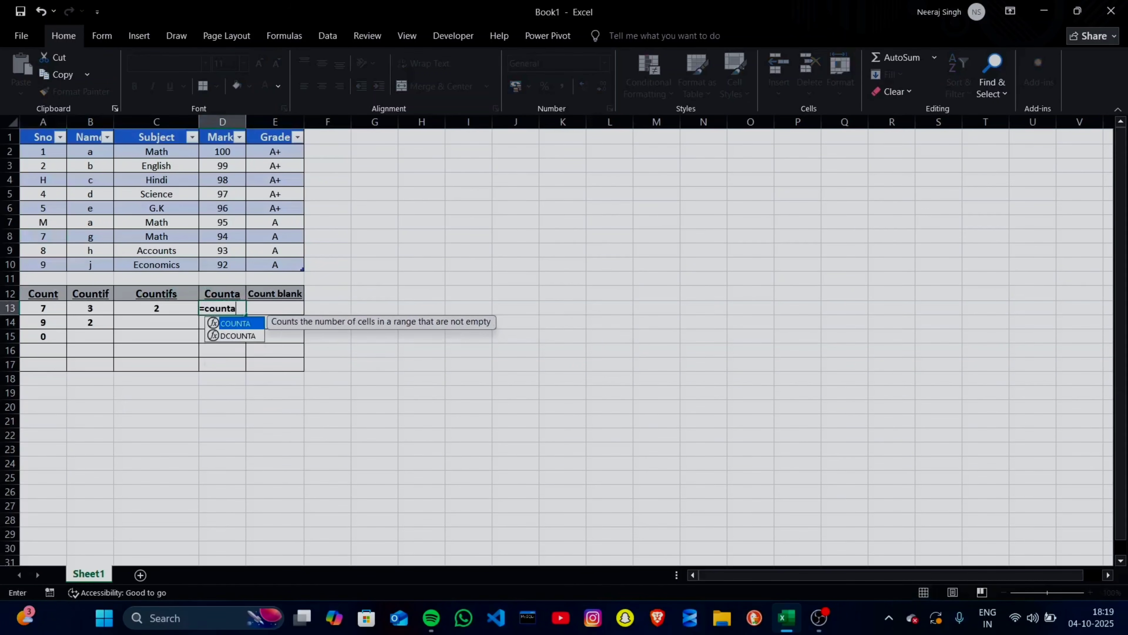
key("Tab")
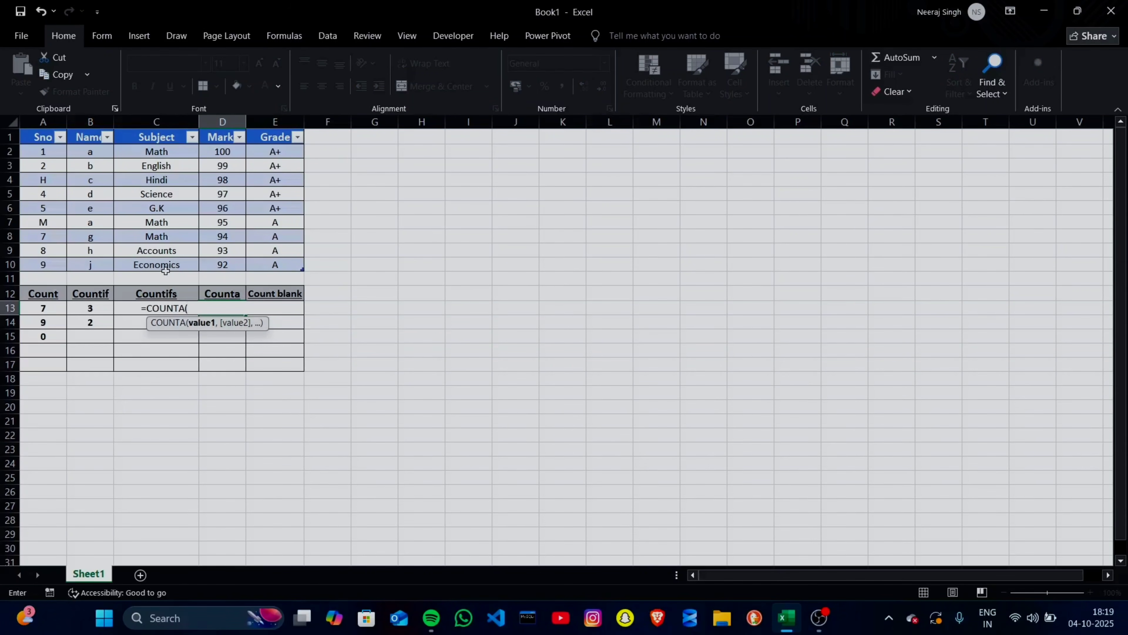
left_click_drag(50, 152, 156, 264)
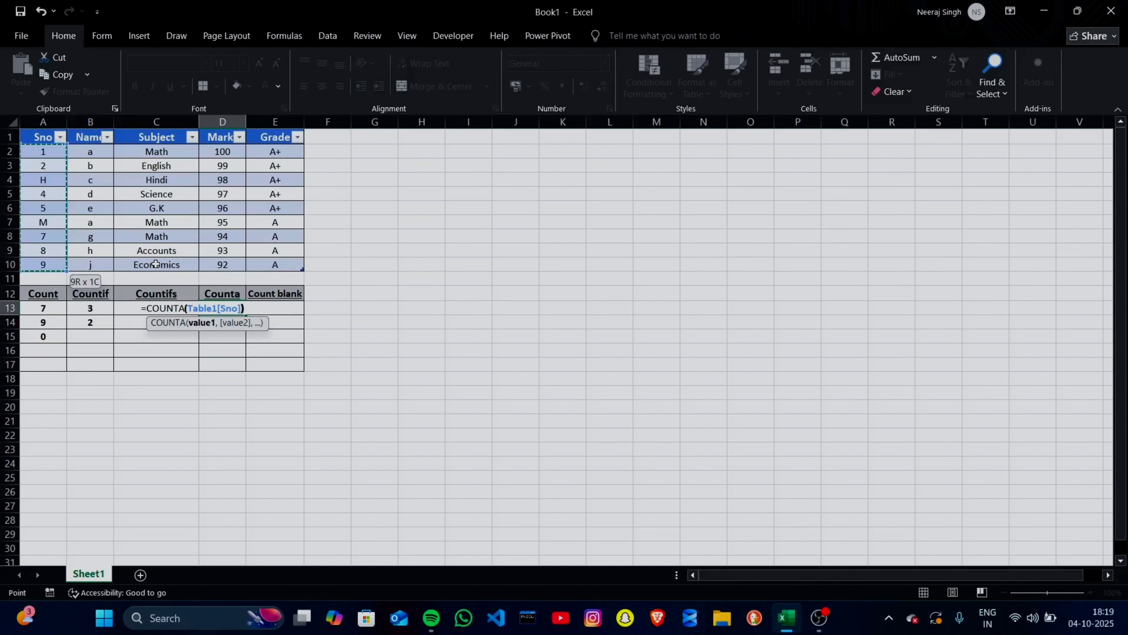
key("Return")
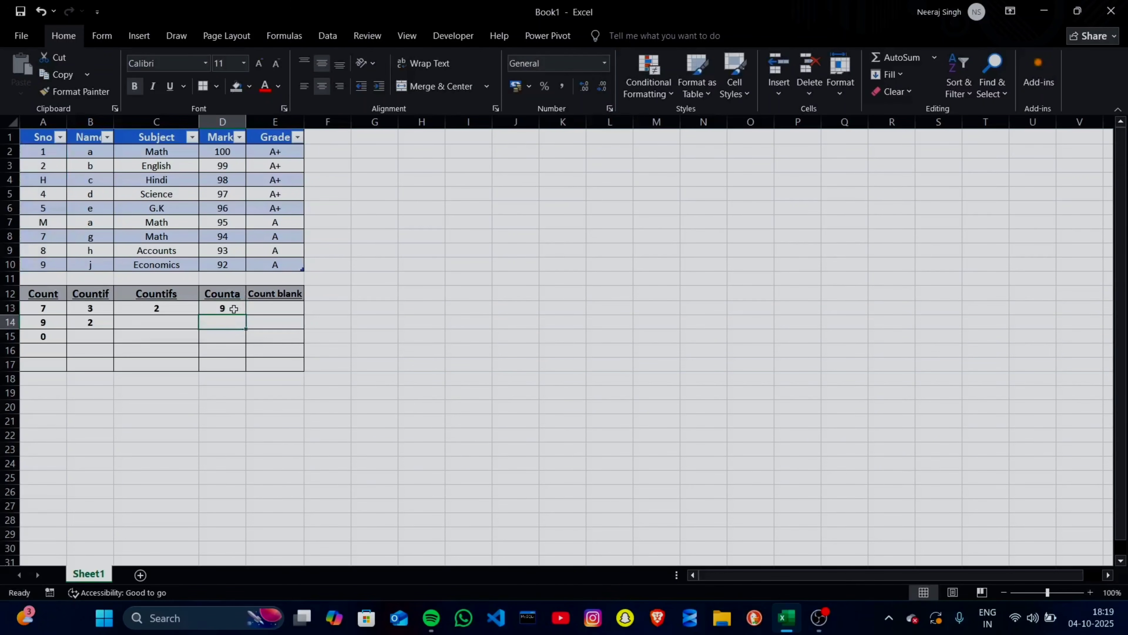
Clear the letter M from A7 in the Sno column
left_click(54, 221)
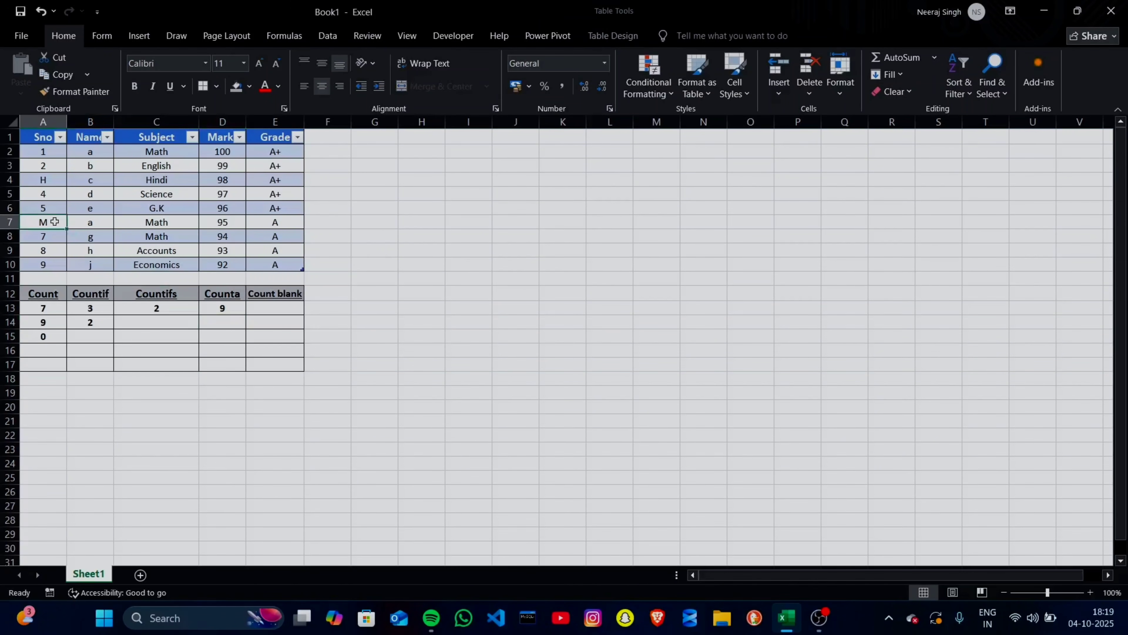
key("BackSpace")
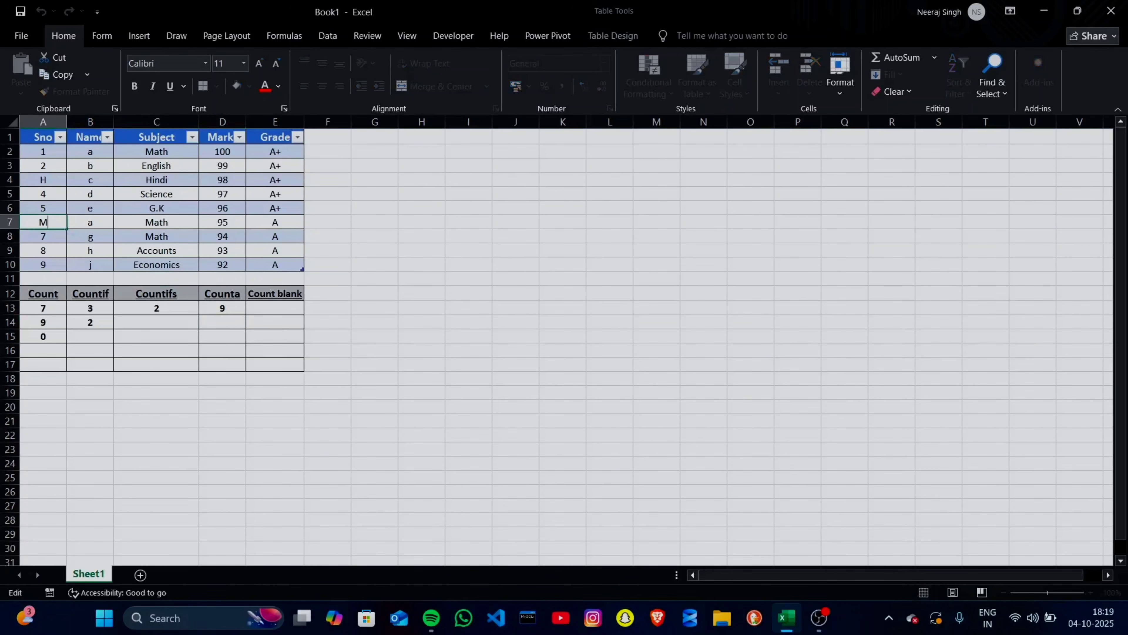
key("Return")
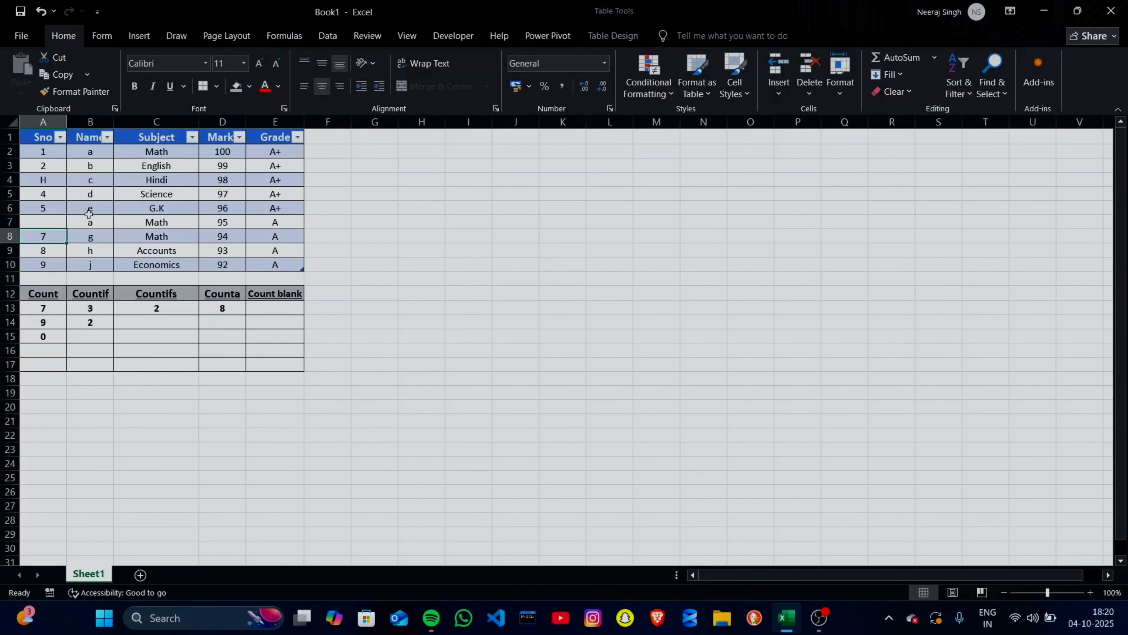
Enter a COUNTBLANK formula in E13 over the table's Sno column
double_click(267, 310)
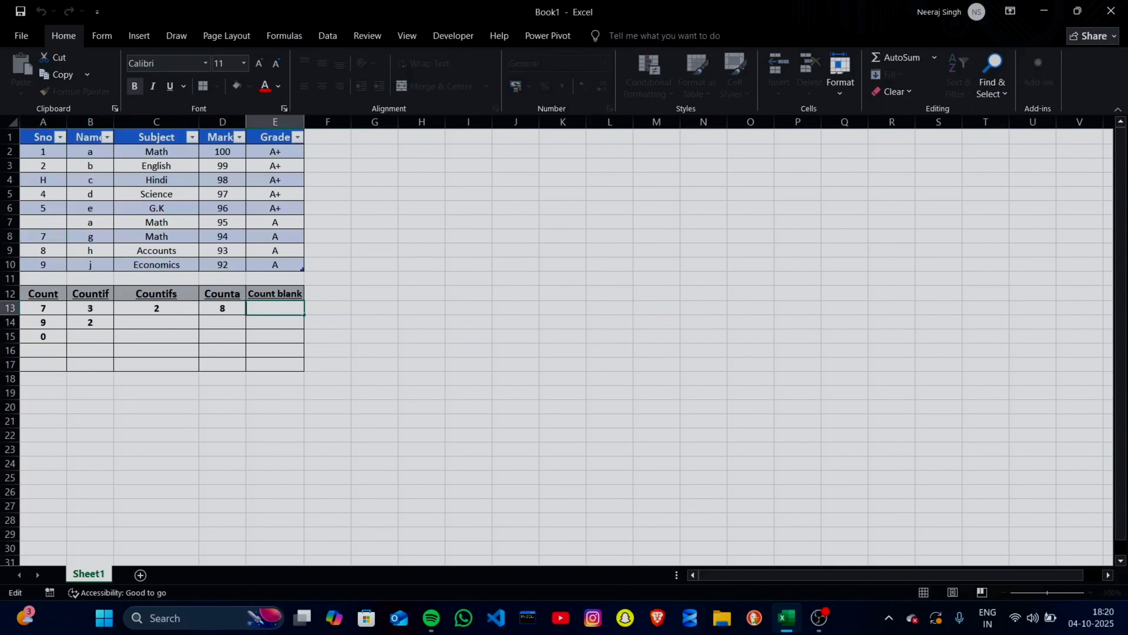
type("=count")
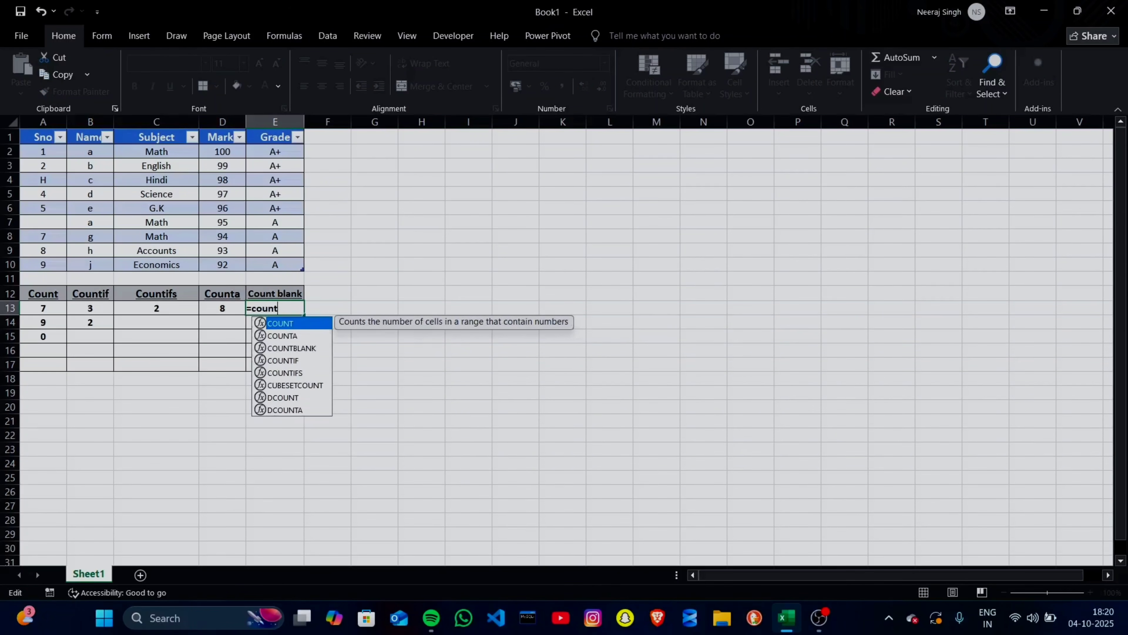
type("bl")
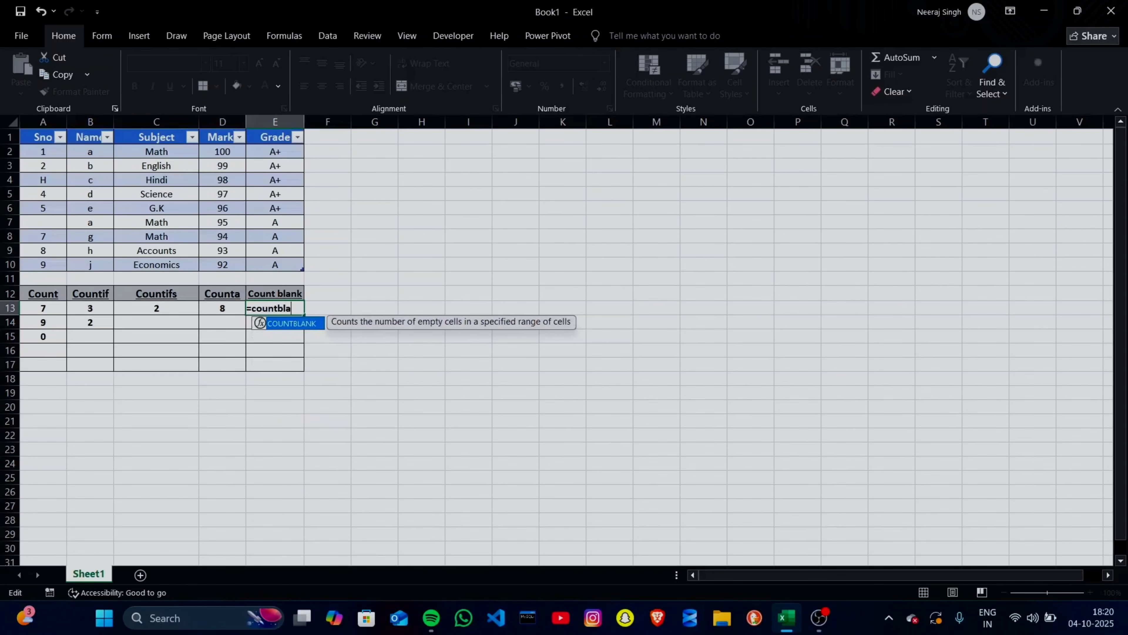
type("a")
key("Tab")
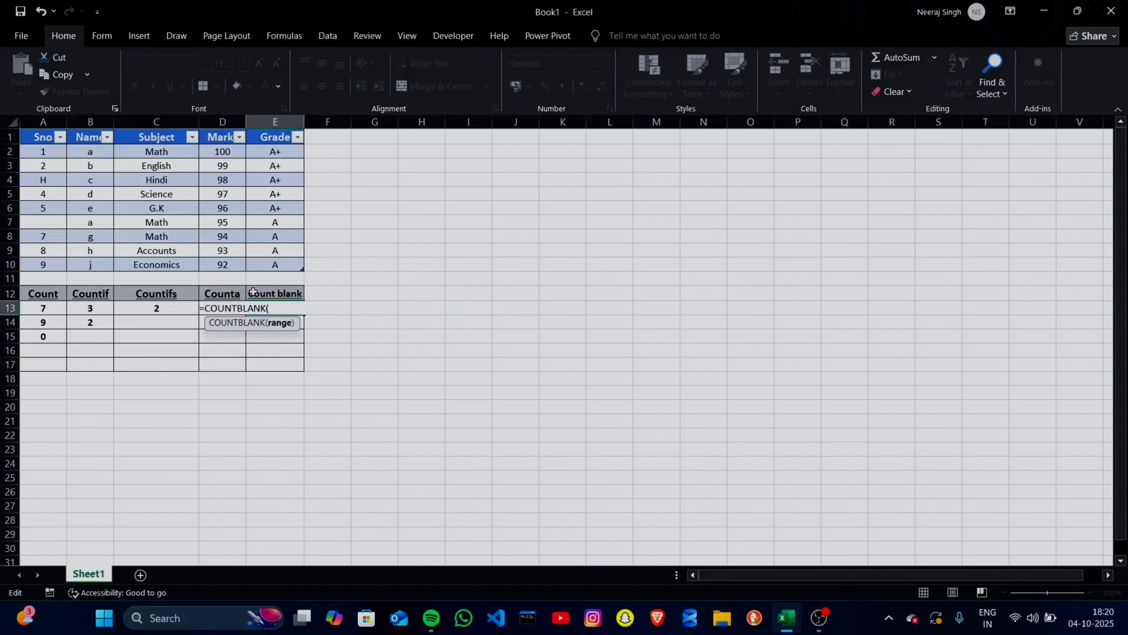
left_click_drag(46, 156, 44, 266)
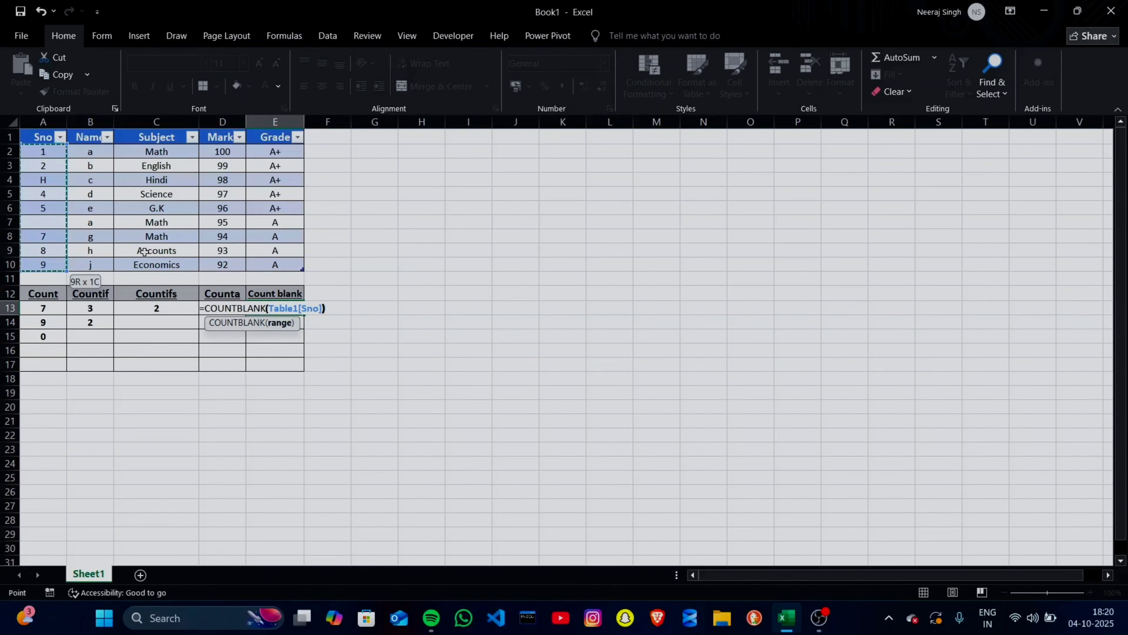
key("Return")
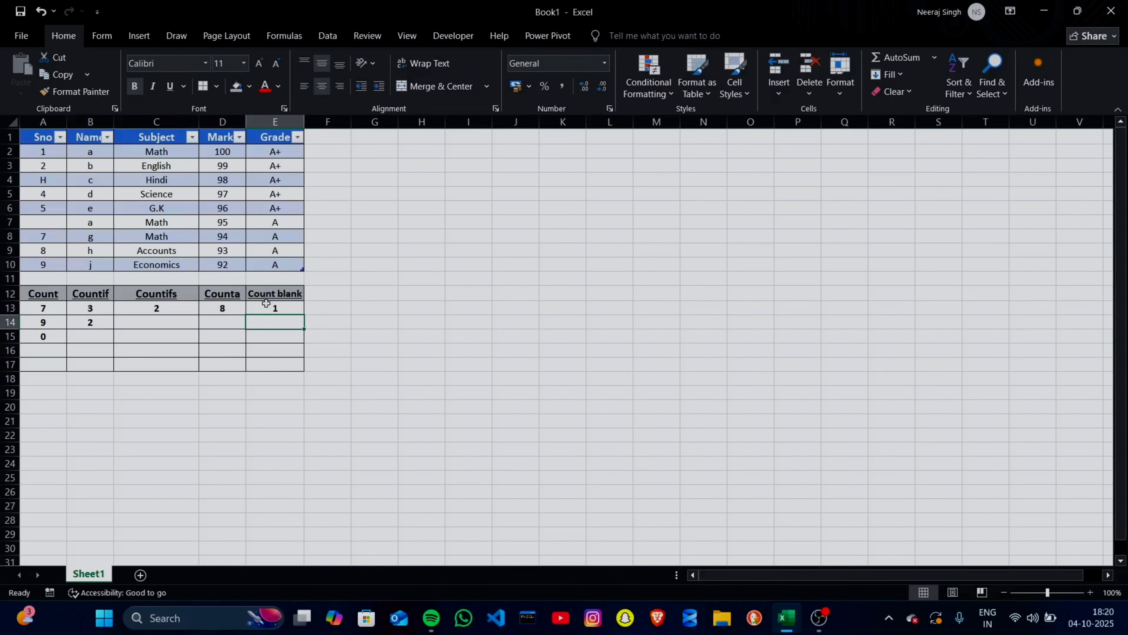